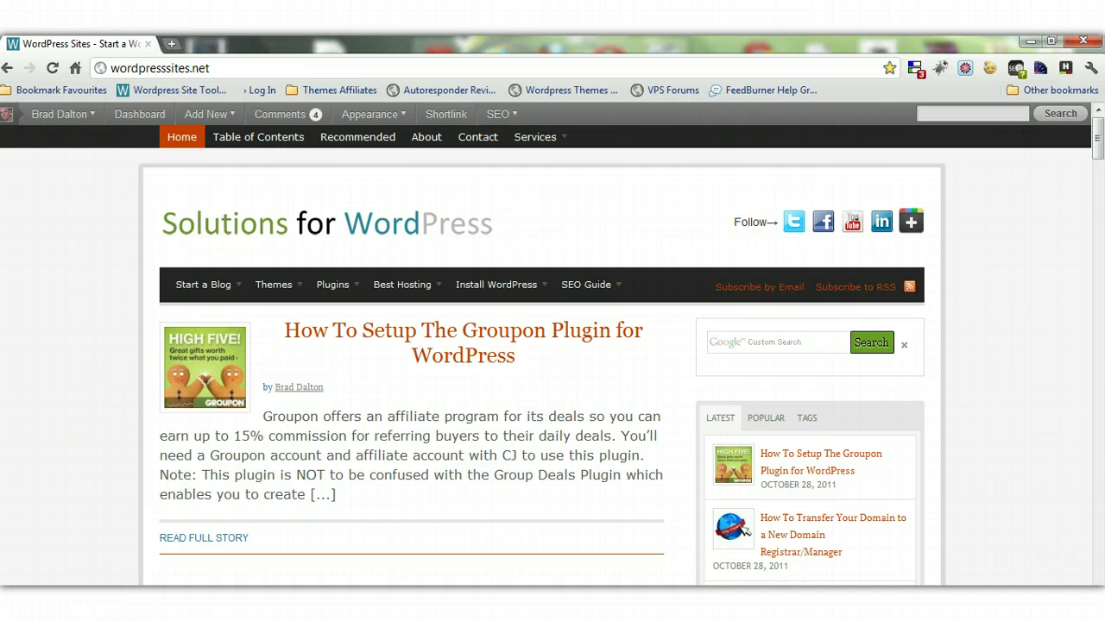
Step: Open wordpress.org/download in a separate browser window and maximize that window
left_click(34, 509)
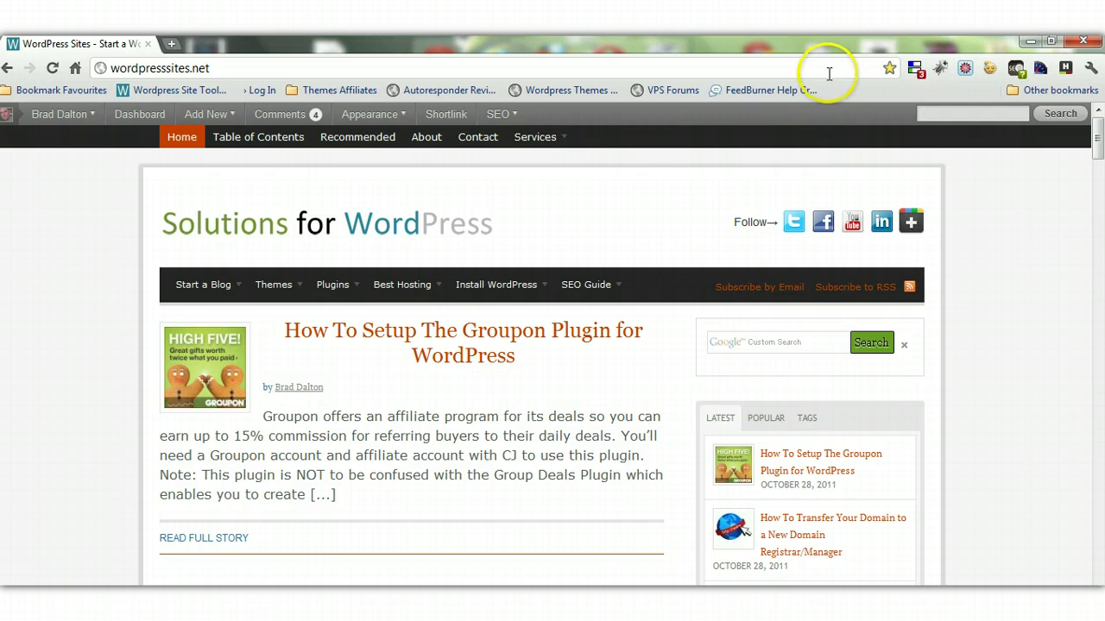
left_click(1028, 41)
left_click(427, 67)
left_click(337, 205)
type("wordpre")
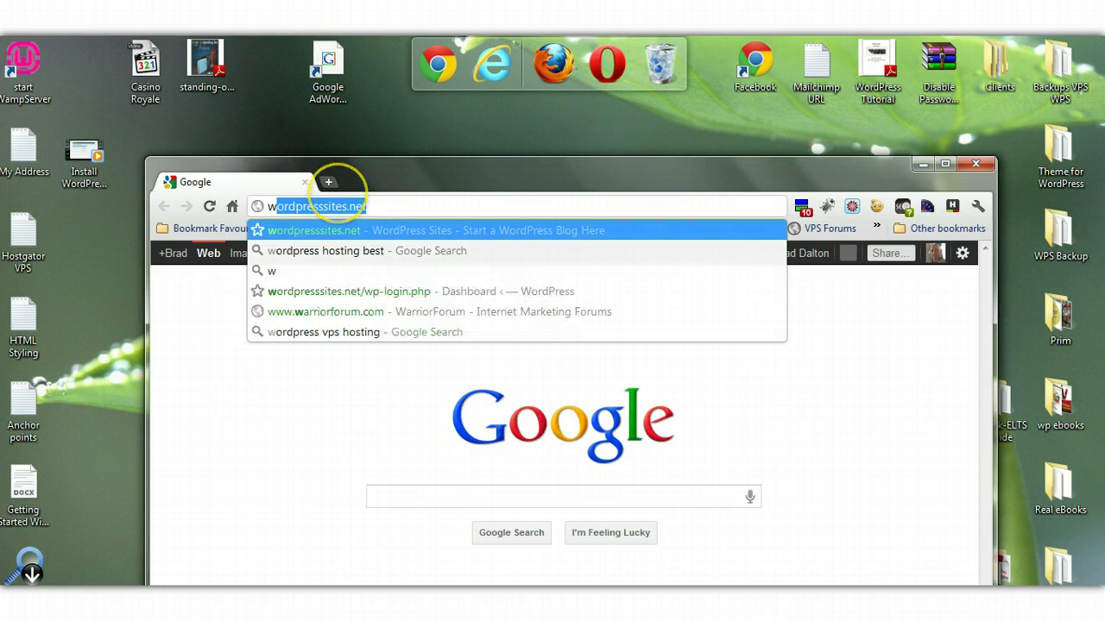
type("ss.or")
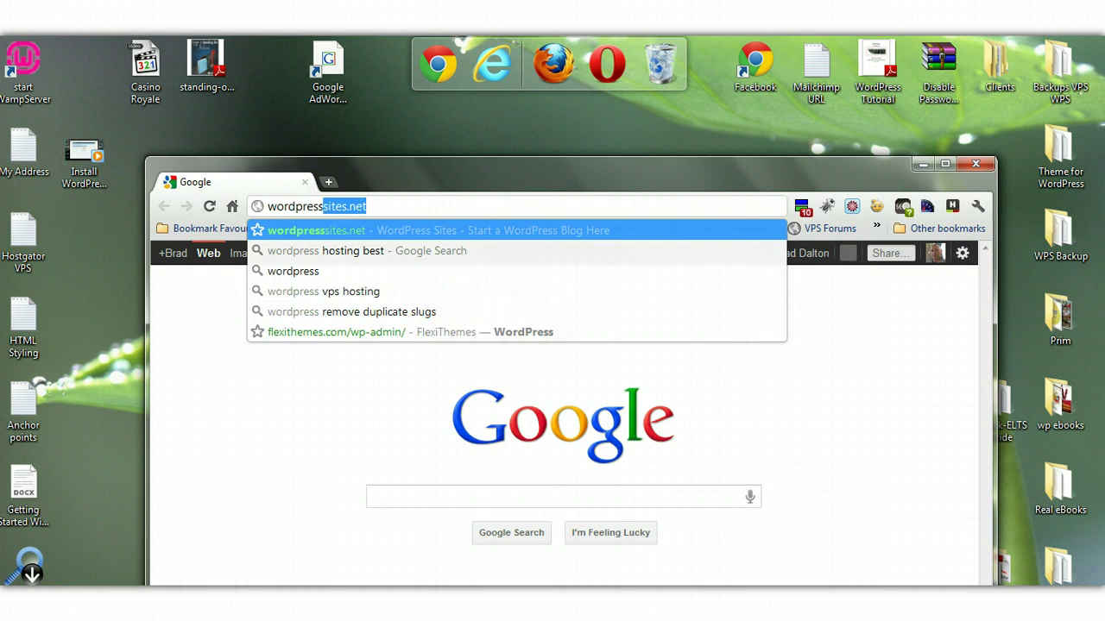
type("g")
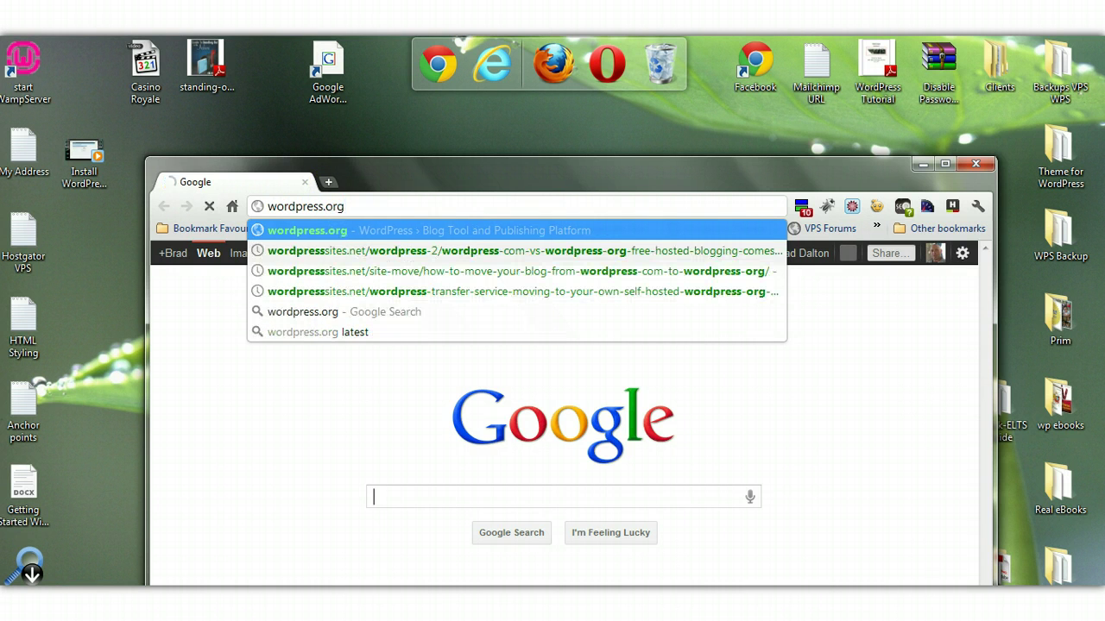
type("/dow")
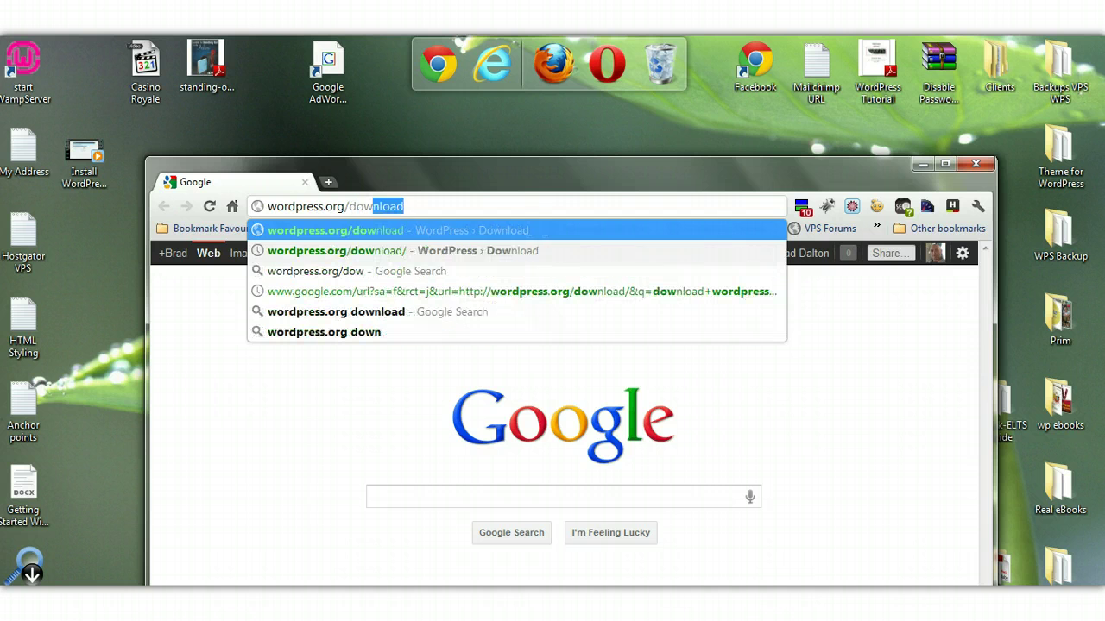
type("nload")
key("Return")
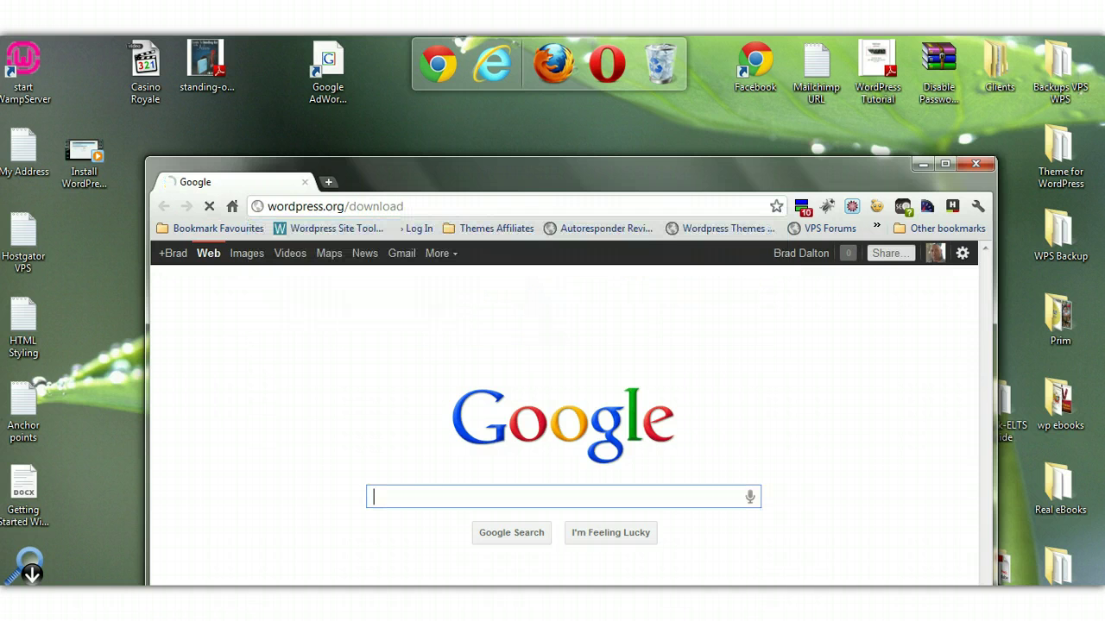
left_click(945, 164)
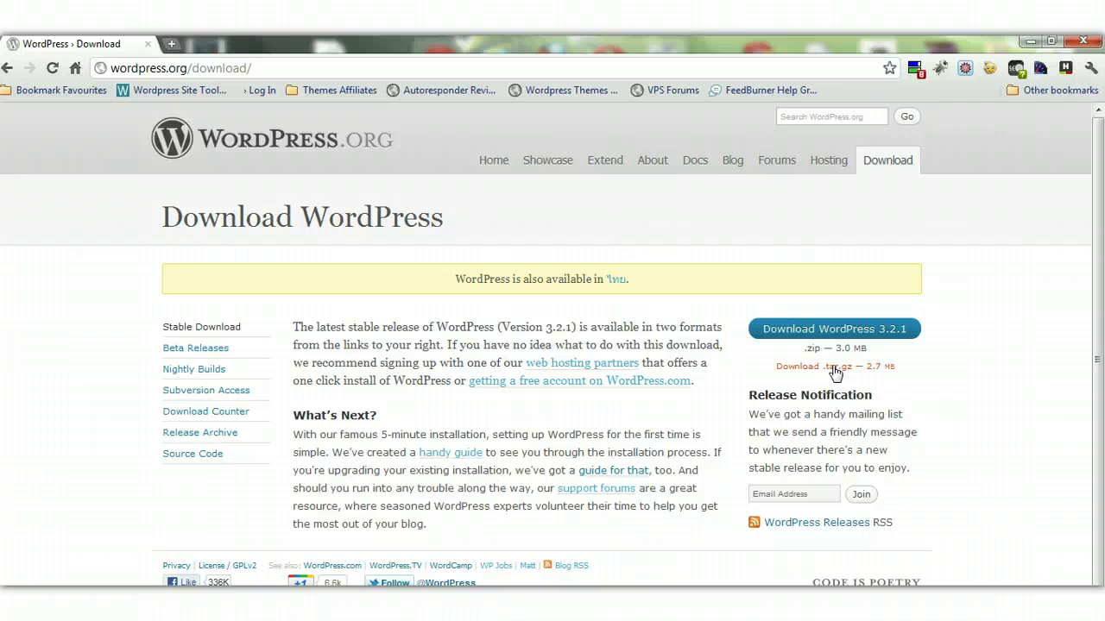
Step: Download the WordPress 3.2.1 .tar.gz archive to the Desktop, replacing the existing wordpress-3.2.1.tar.gz file
left_click(834, 369)
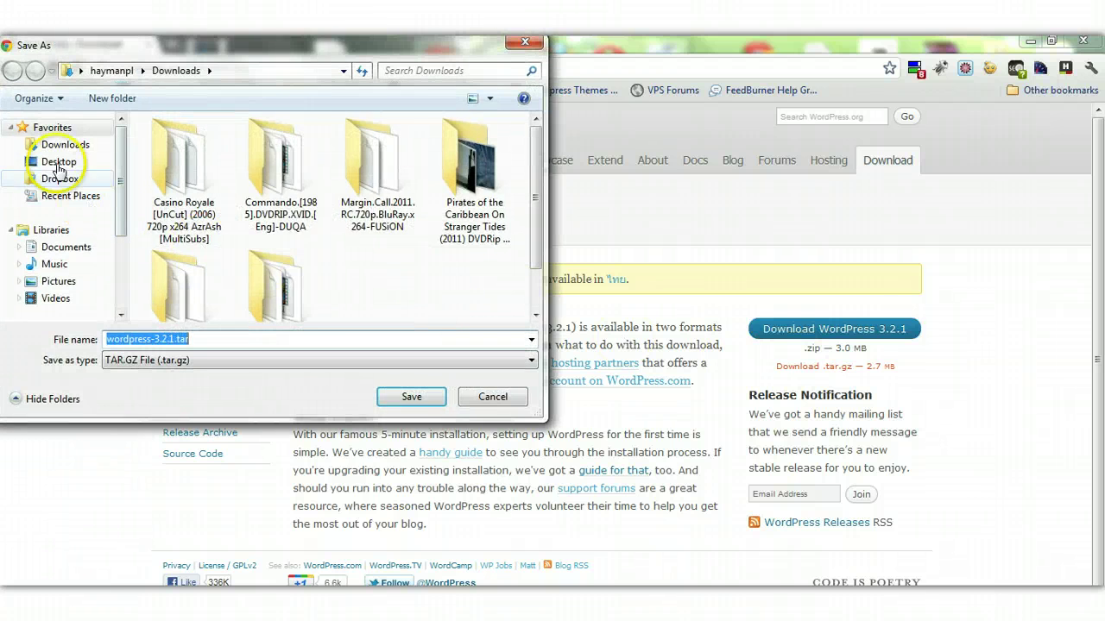
left_click(57, 161)
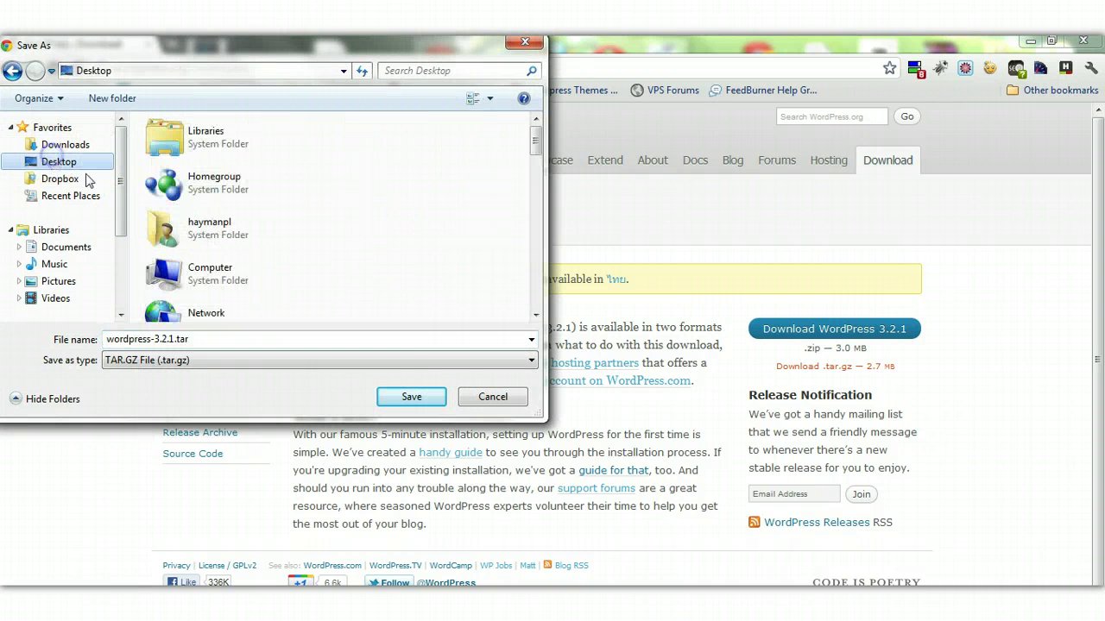
left_click(409, 396)
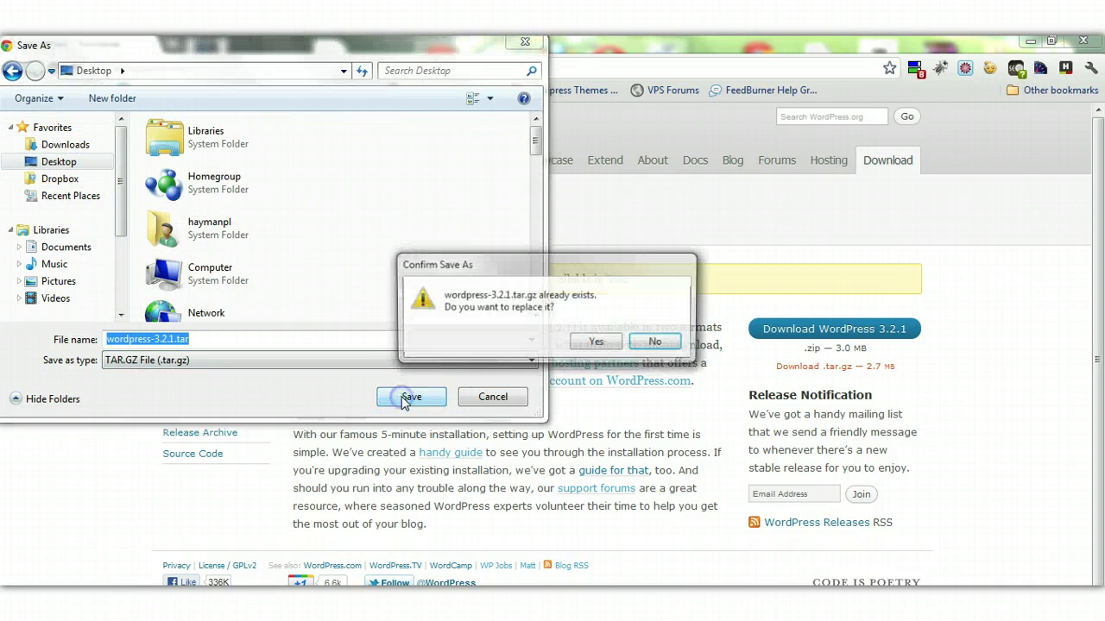
left_click(590, 341)
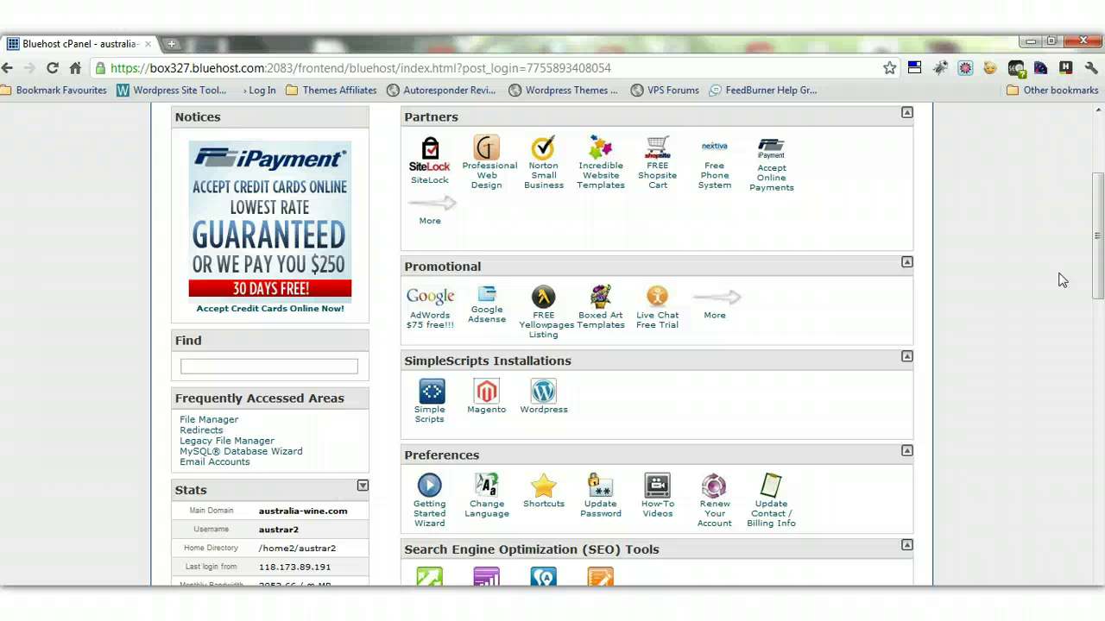
Step: Open the File Manager from the hosting account's cPanel, showing the public_html directory
left_click_drag(1098, 268, 1098, 413)
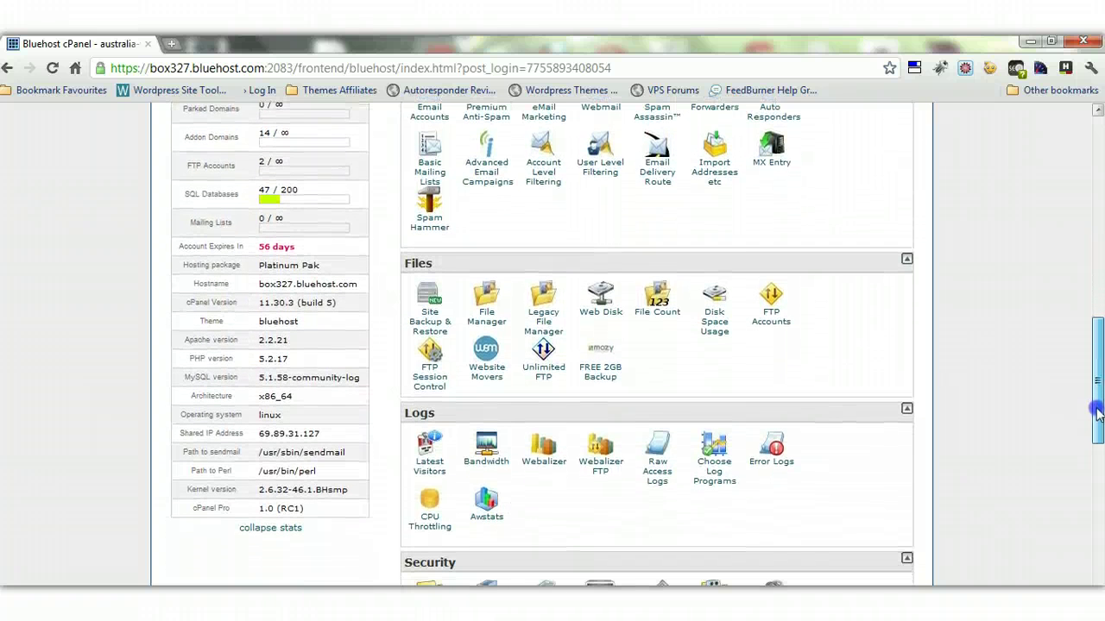
left_click(486, 317)
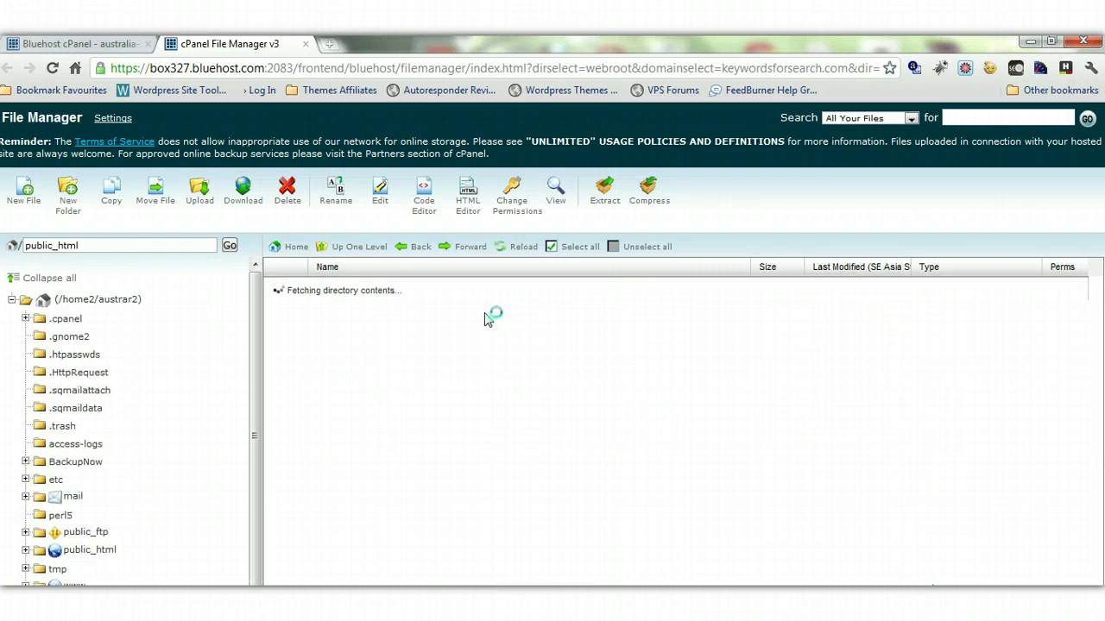
left_click(763, 219)
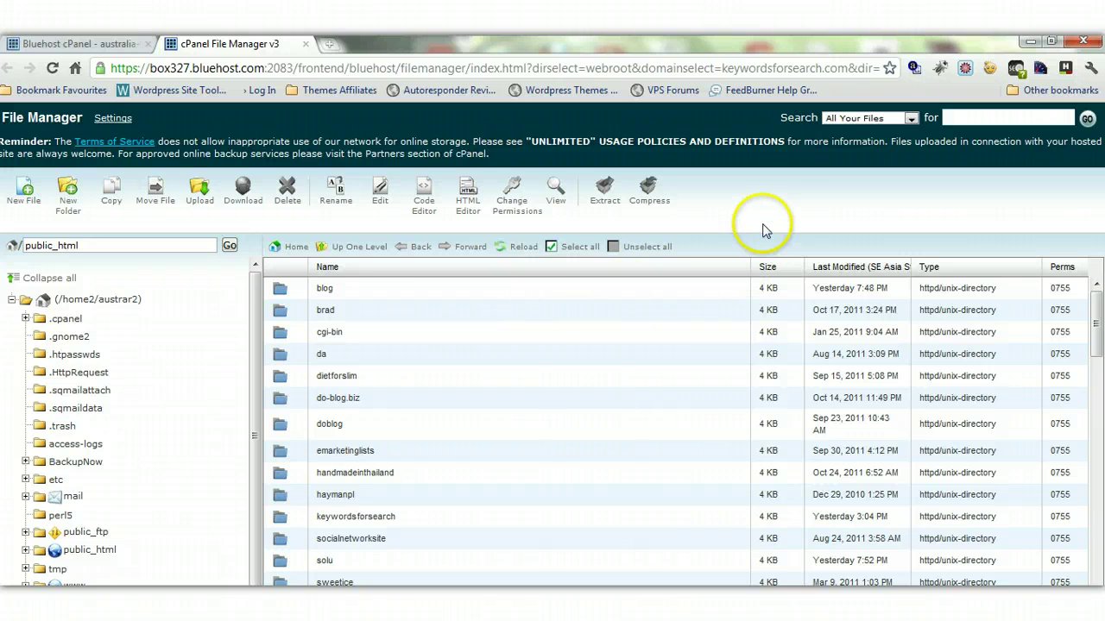
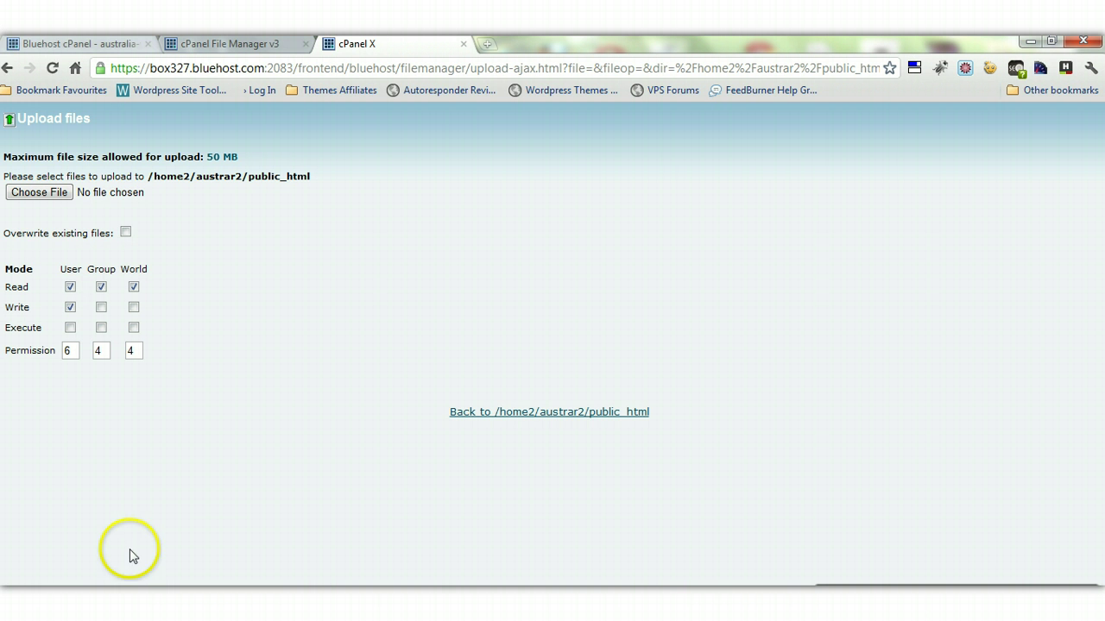
Step: Return from the file upload page to public_html and reload the directory listing
left_click(513, 412)
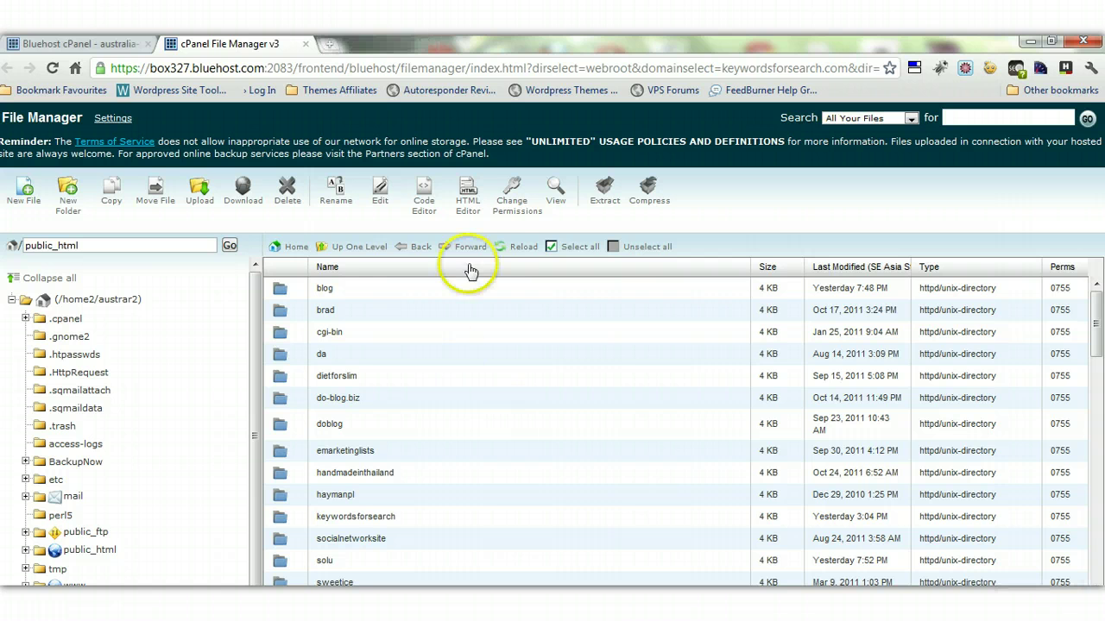
left_click(501, 247)
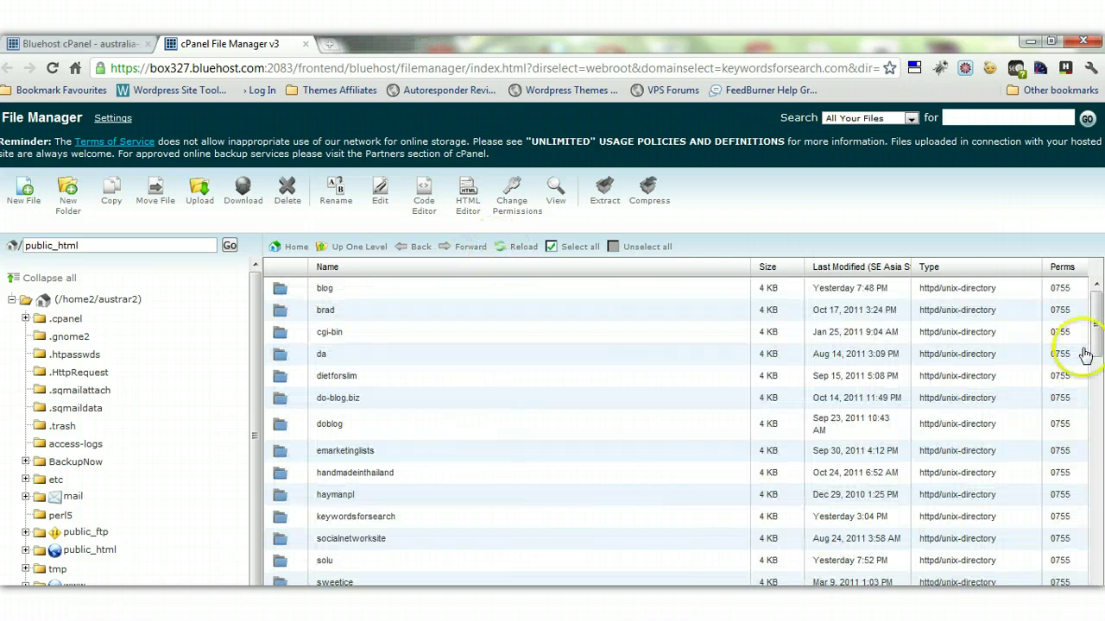
Step: Extract wordpress-3.2.1.tar.gz from public_html into a new /public_html/demo directory, review the extraction results and dismiss them
left_click_drag(1092, 346, 1095, 506)
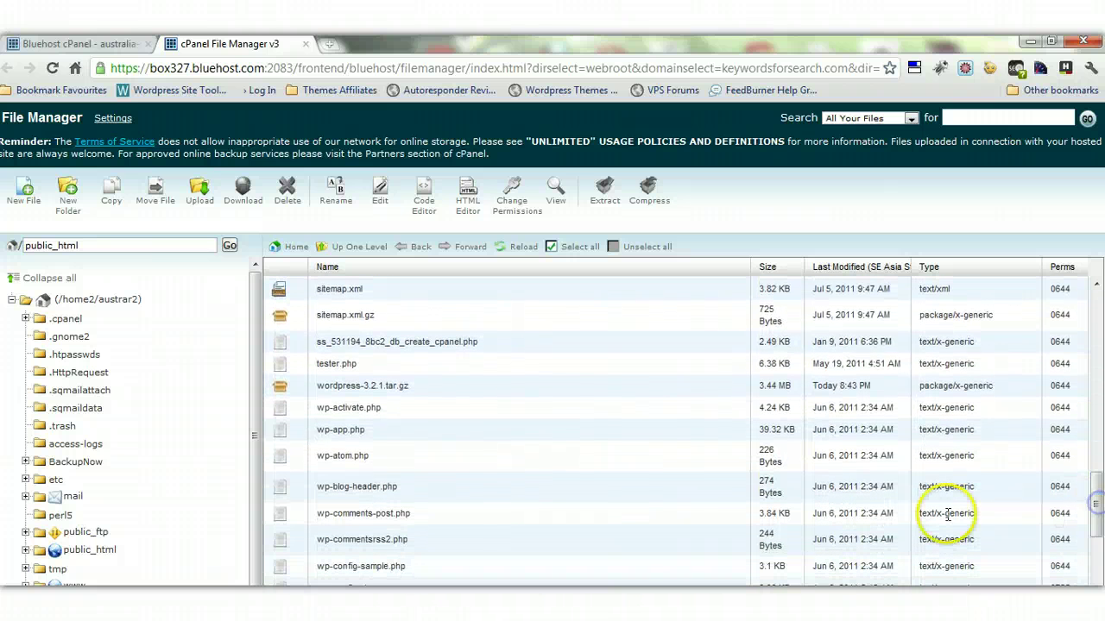
left_click(382, 385)
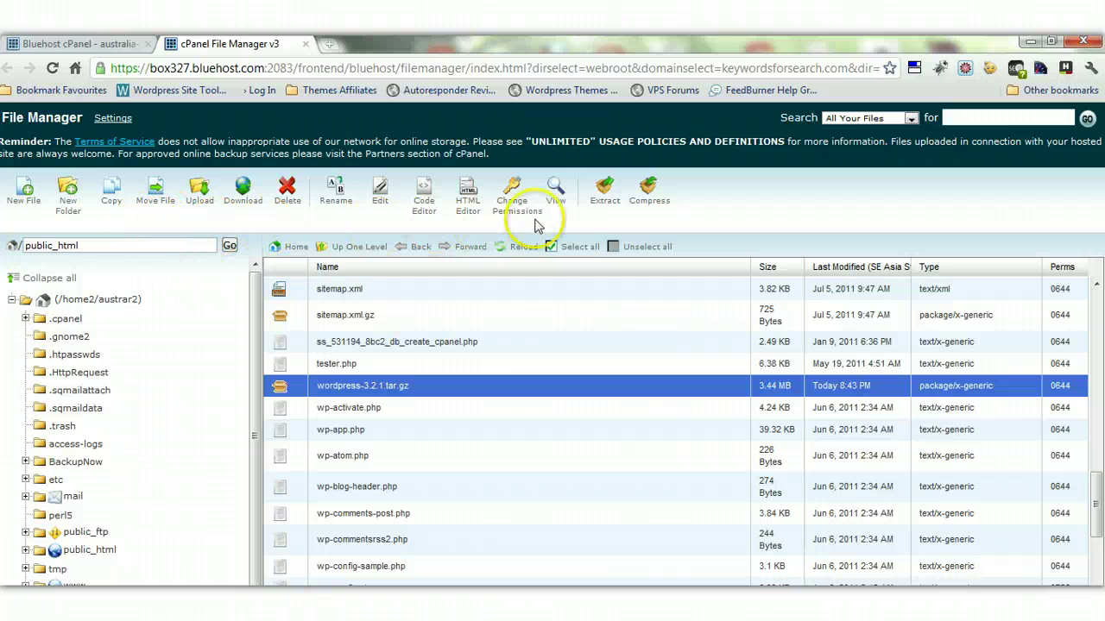
left_click(600, 195)
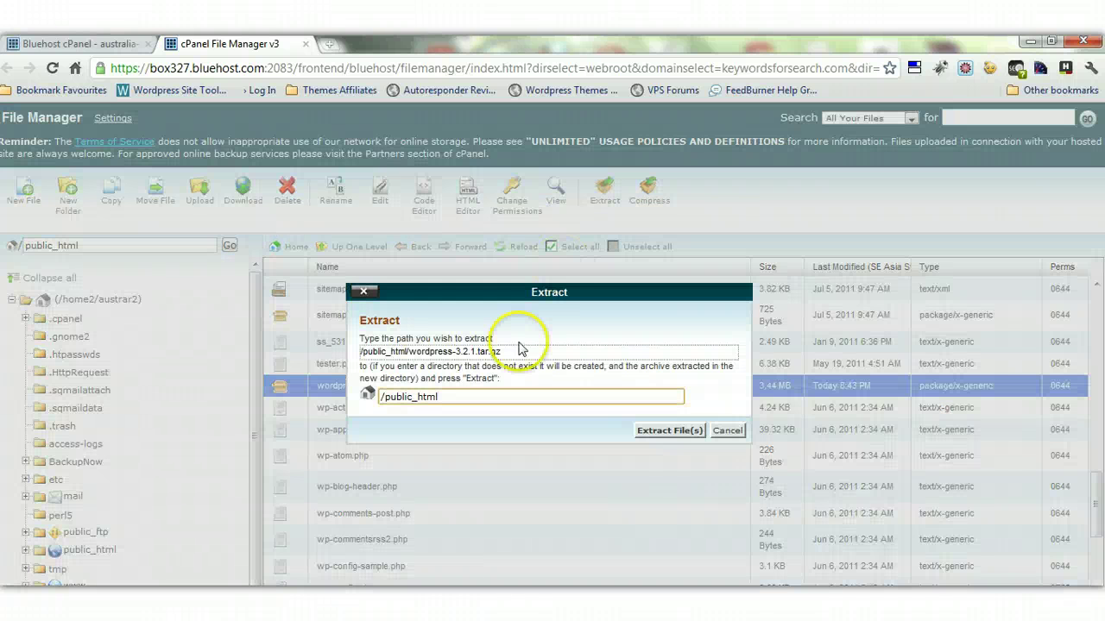
left_click(483, 407)
type("/")
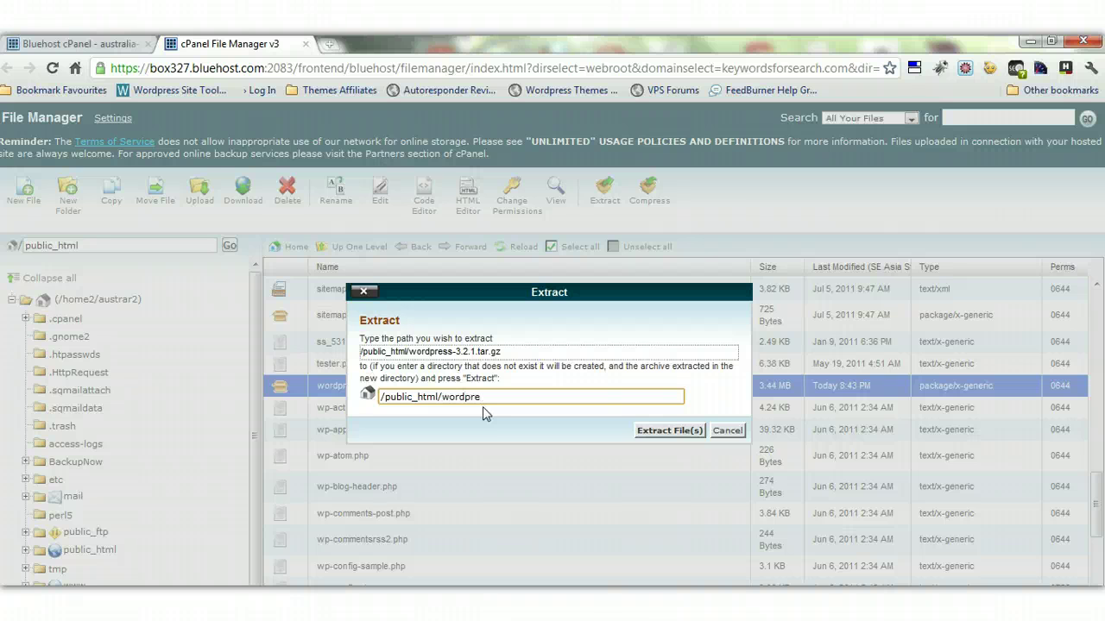
type("wordpre")
key("BackSpace")
key("BackSpace")
key("BackSpace")
left_click(669, 430)
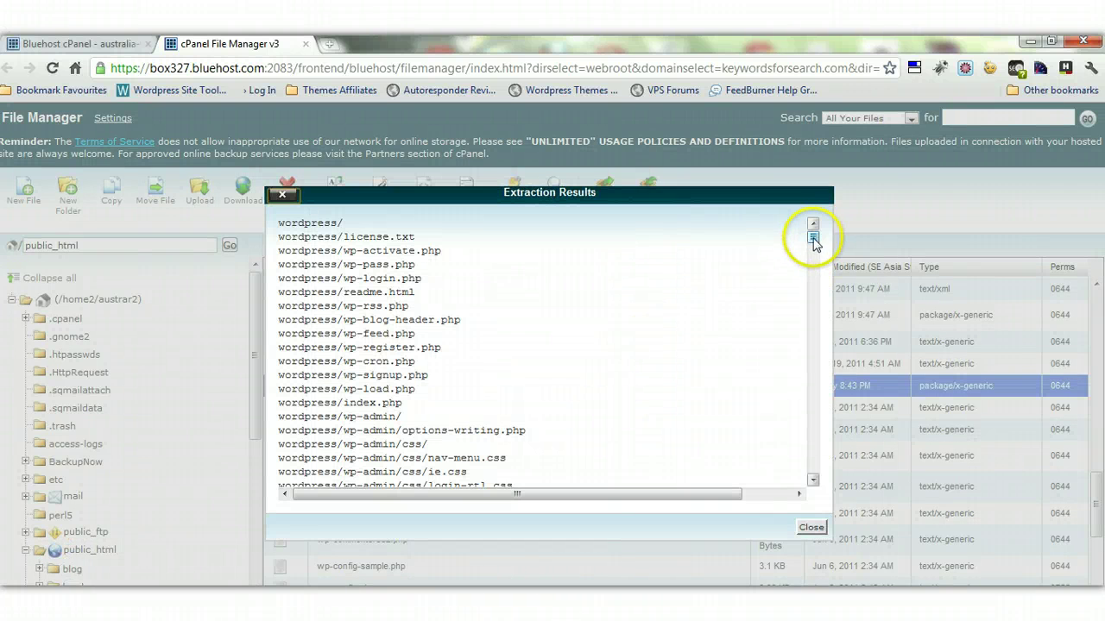
left_click_drag(813, 238, 811, 471)
left_click(811, 528)
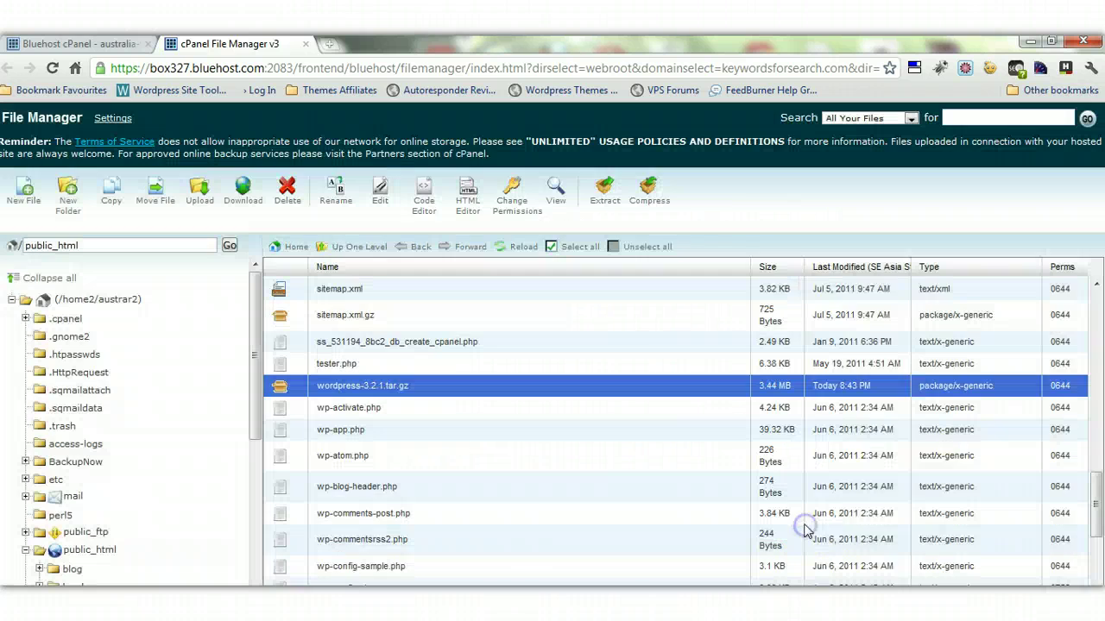
Step: Reload the public_html listing and open the extracted wordpress folder inside demo
left_click_drag(254, 338, 248, 535)
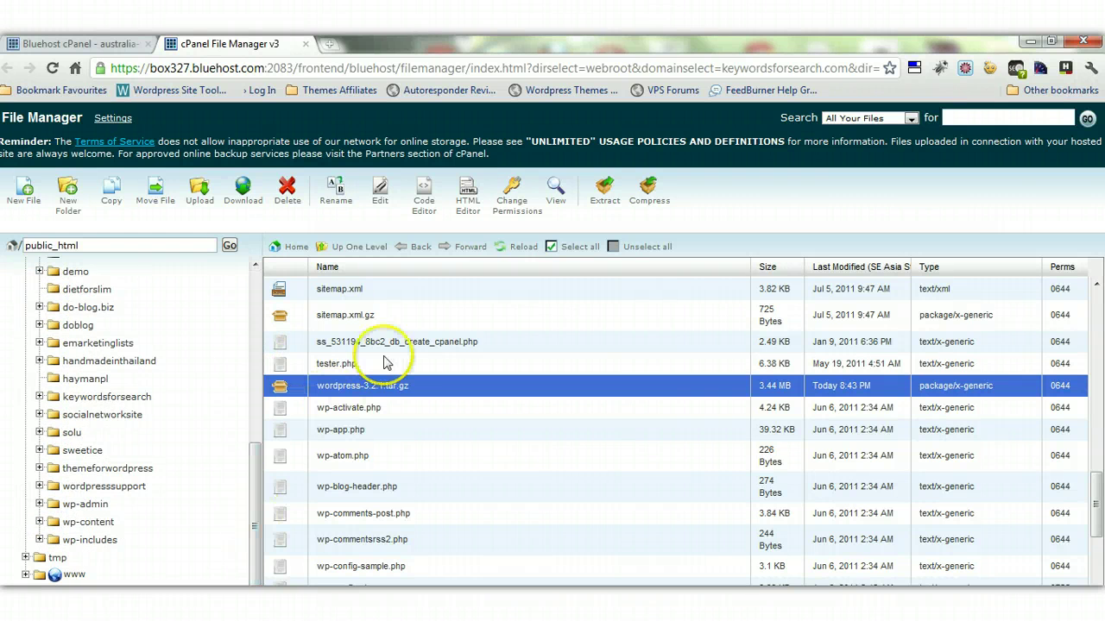
left_click(506, 249)
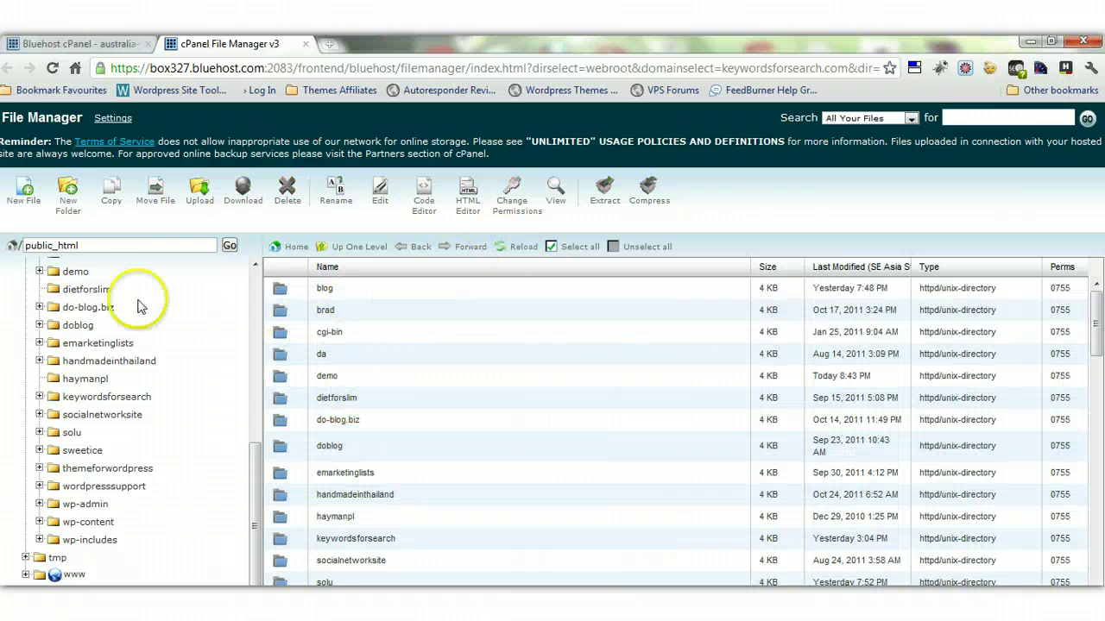
left_click(39, 272)
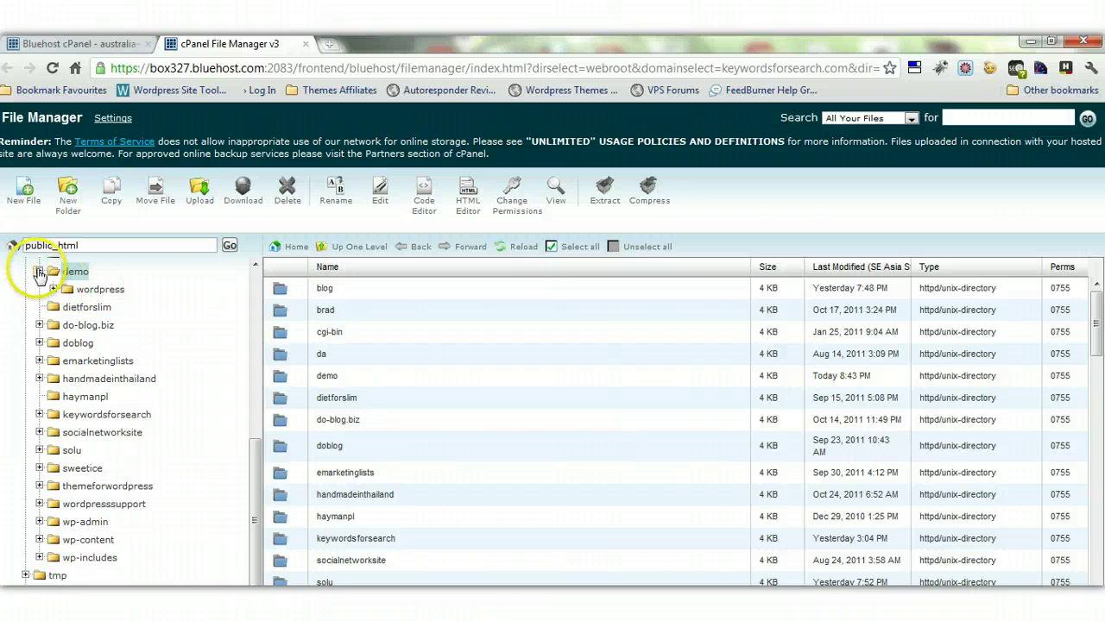
left_click(97, 290)
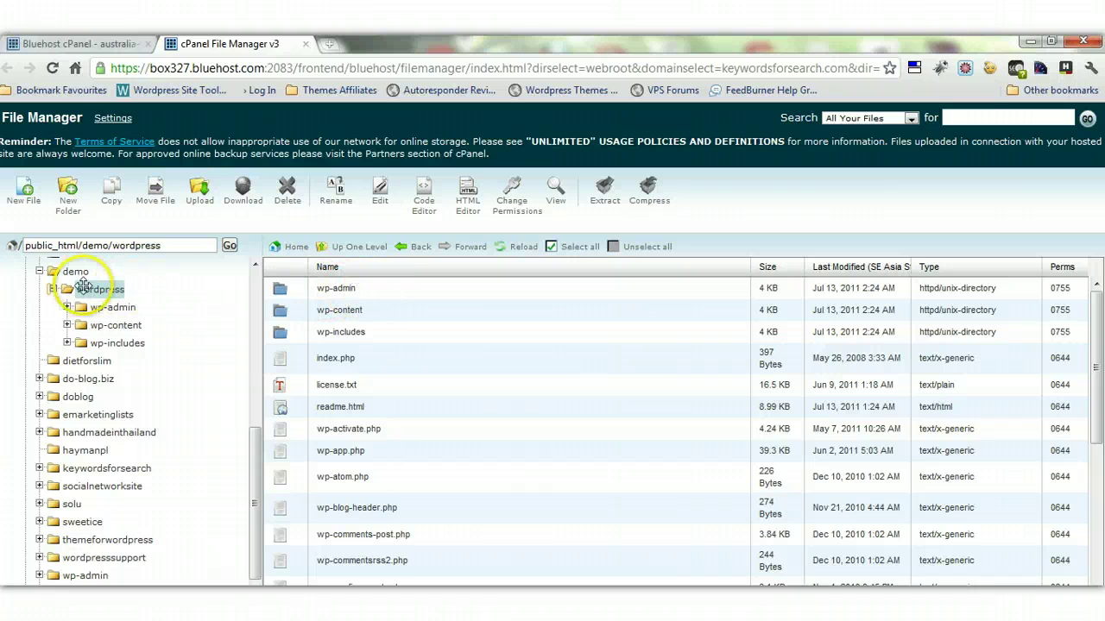
Step: Copy all files and folders in public_html/demo/wordpress to /public_html/blog
left_click(378, 293)
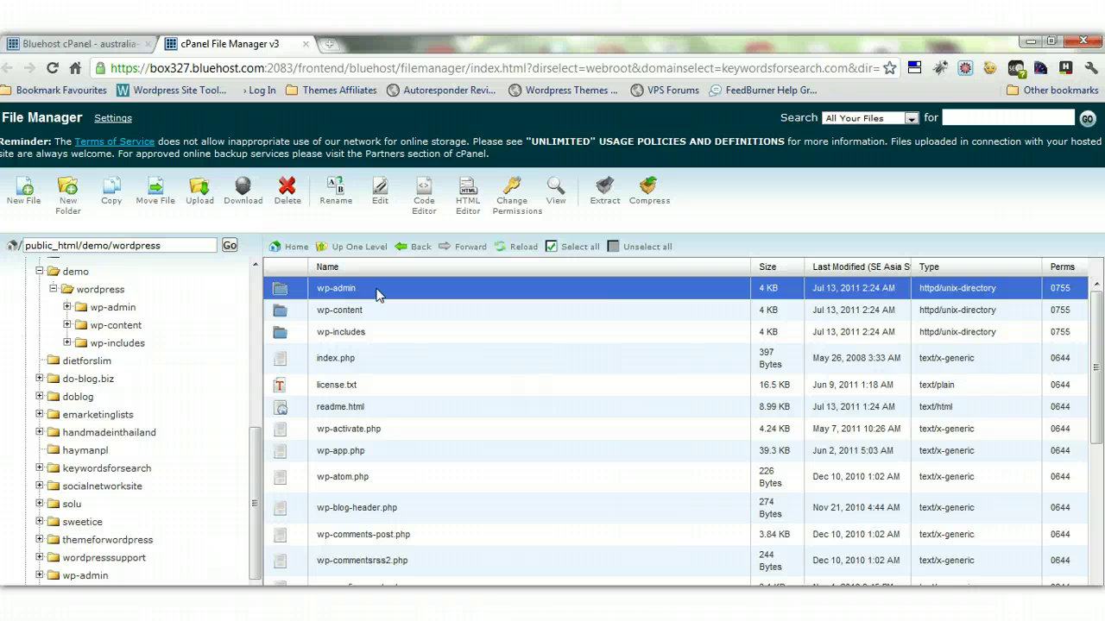
left_click(1099, 480)
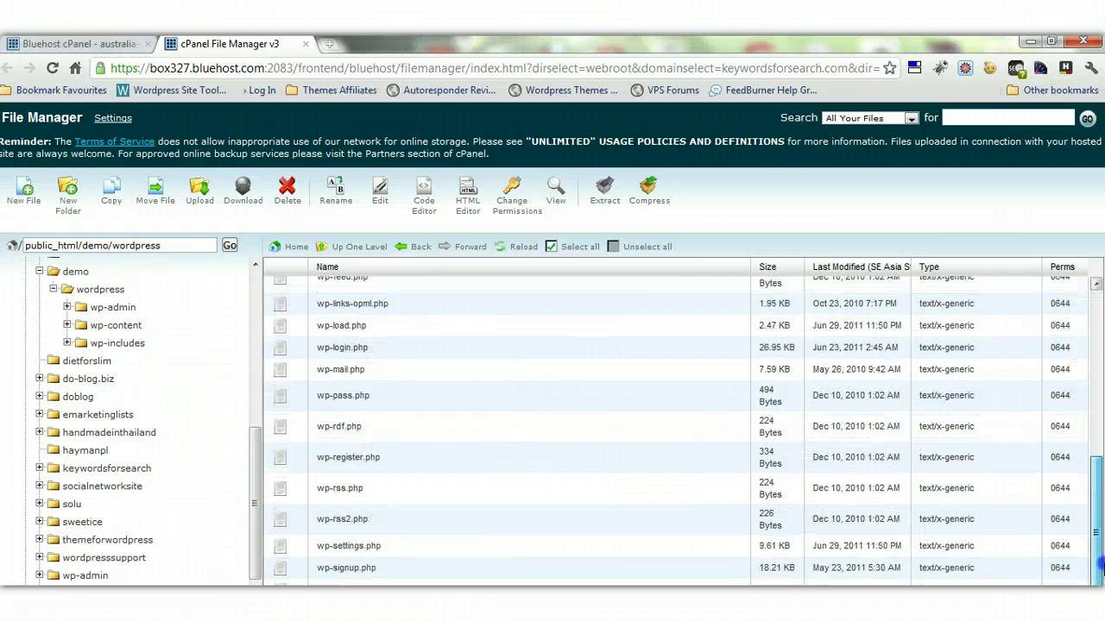
left_click(580, 246)
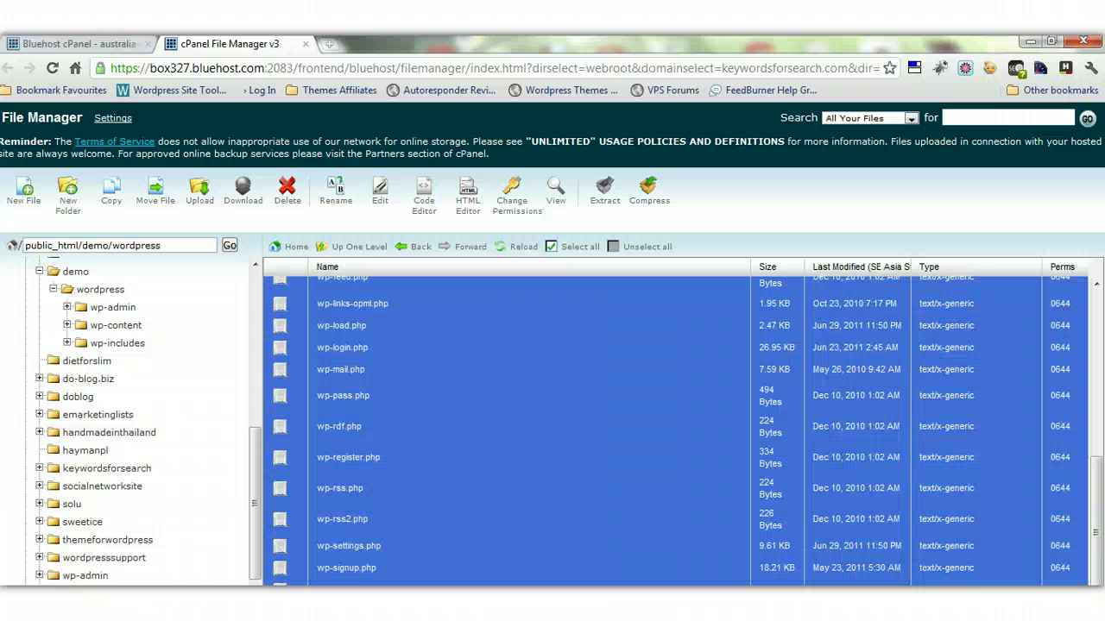
left_click_drag(1100, 512, 1098, 338)
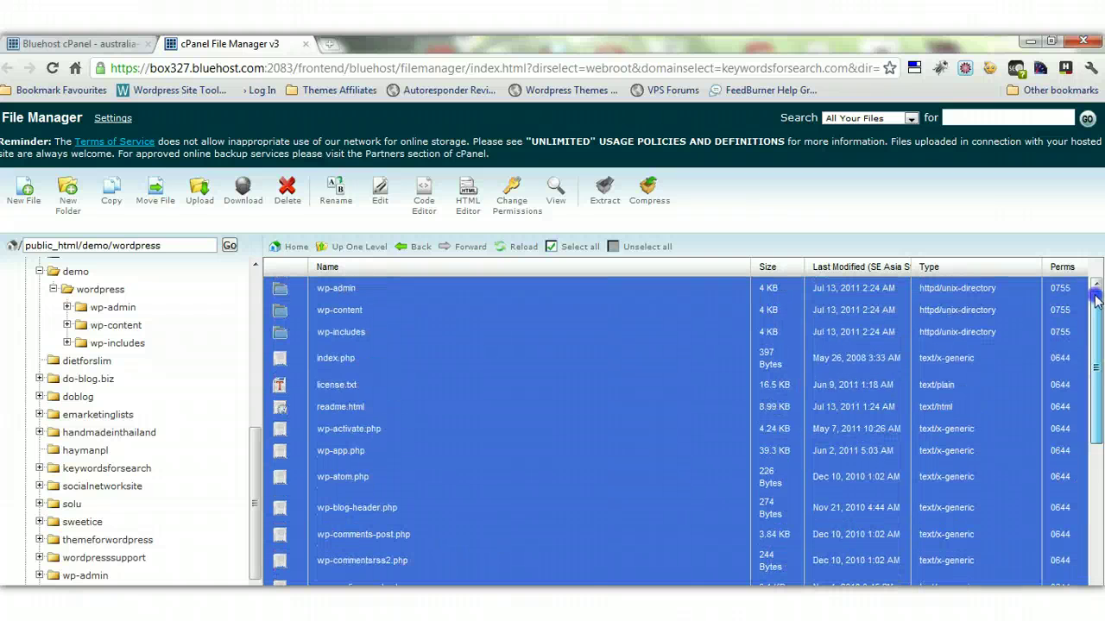
right_click(457, 371)
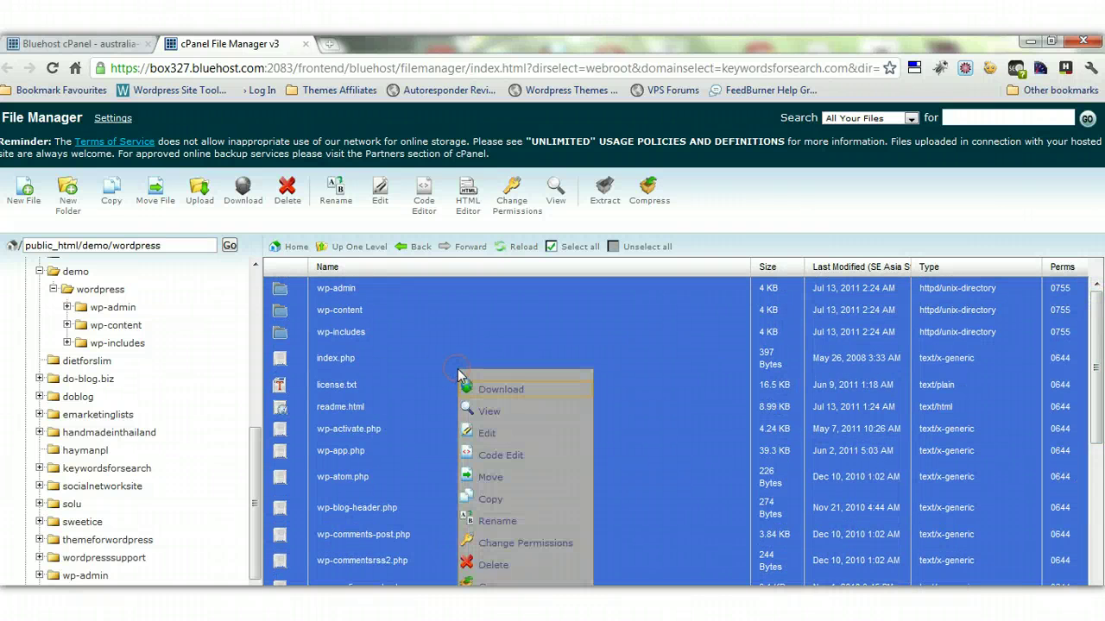
left_click(488, 501)
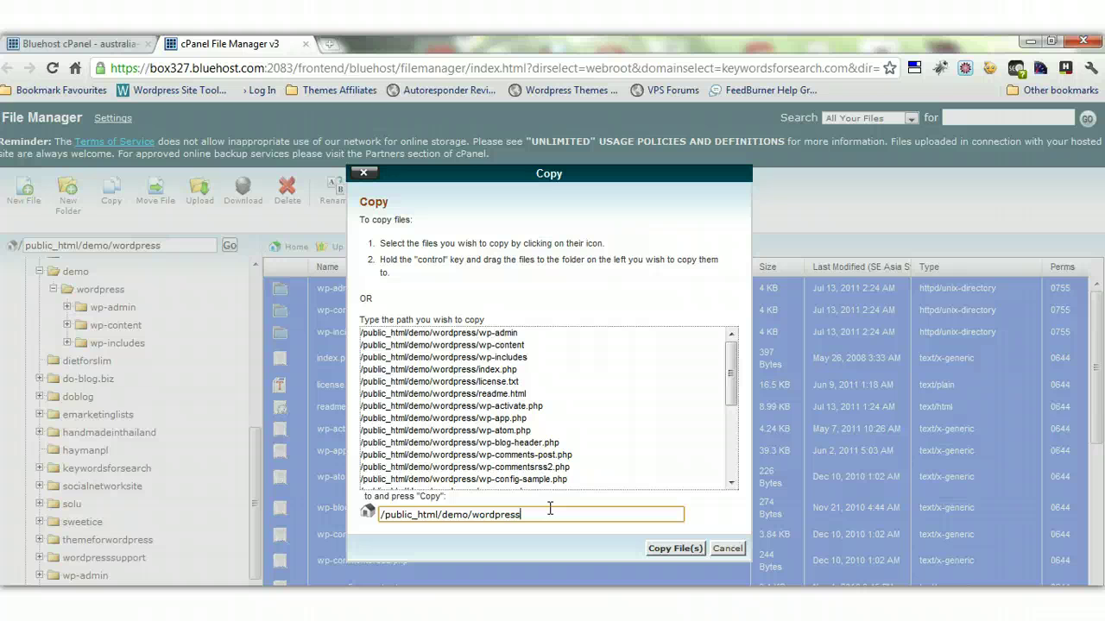
key("BackSpace")
key("BackSpace")
key("BackSpace")
key("BackSpace")
key("BackSpace")
key("BackSpace")
key("BackSpace")
key("BackSpace")
key("BackSpace")
key("BackSpace")
key("BackSpace")
key("BackSpace")
key("BackSpace")
key("BackSpace")
type("blog")
left_click(677, 548)
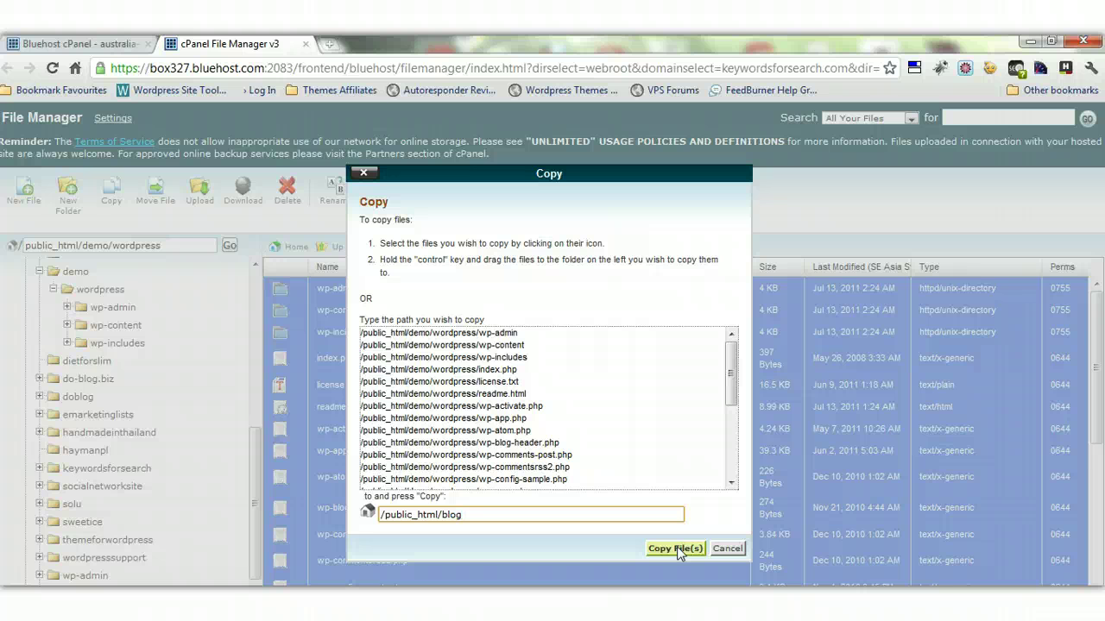
left_click(676, 548)
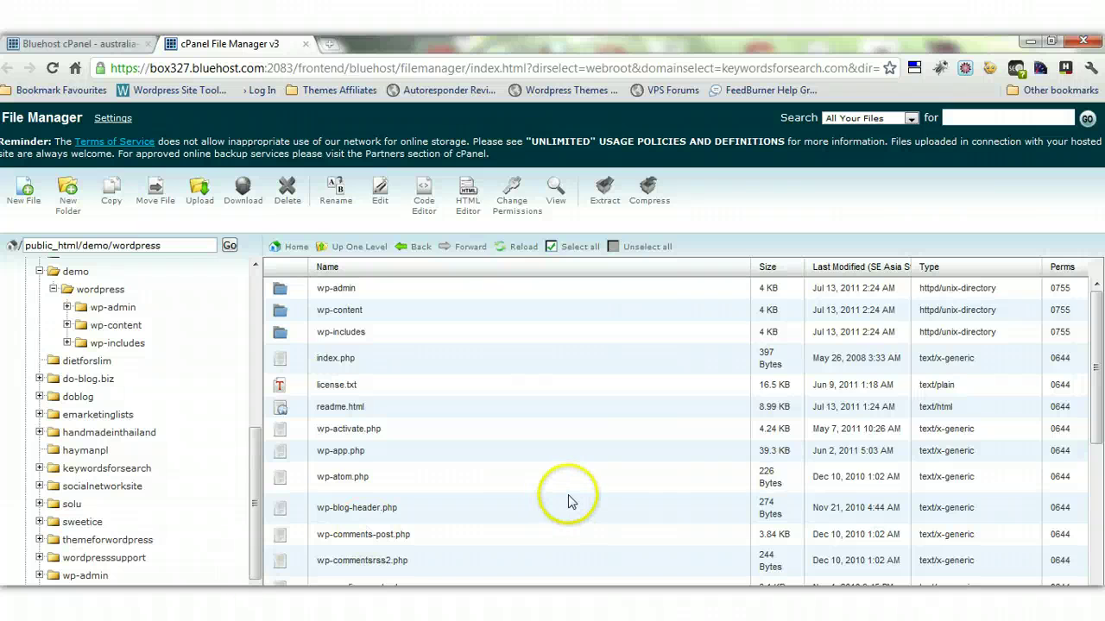
Step: Go back to the home directory and open the blog folder inside public_html
left_click(290, 247)
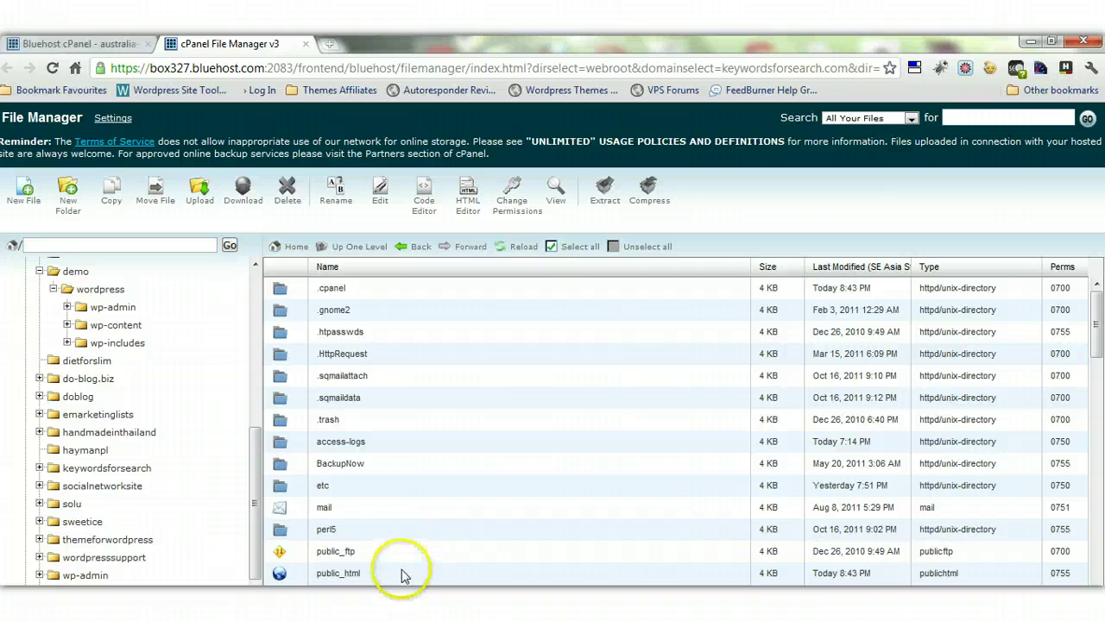
double_click(401, 571)
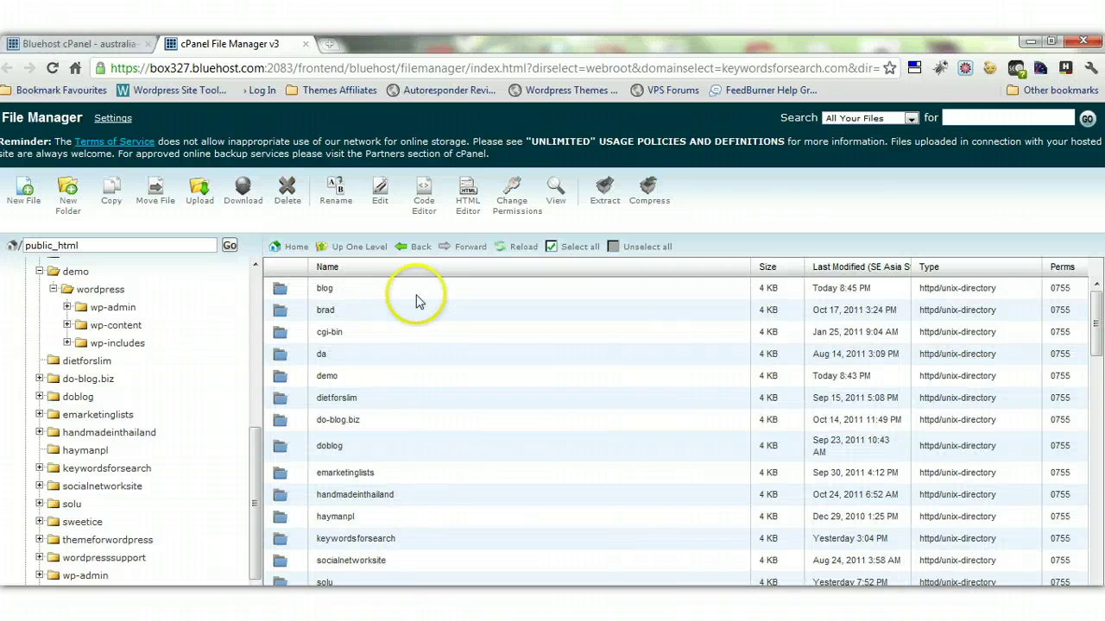
double_click(408, 292)
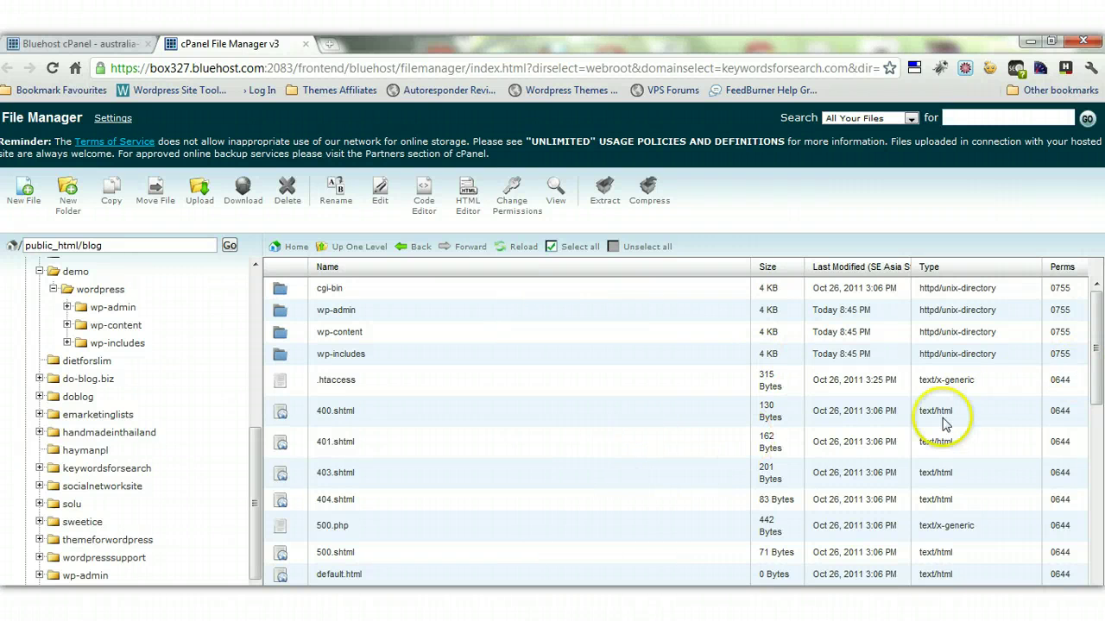
Step: Open wp-config-sample.php from public_html/blog in the Code Editor with utf-8 encoding
left_click_drag(1089, 343, 1085, 477)
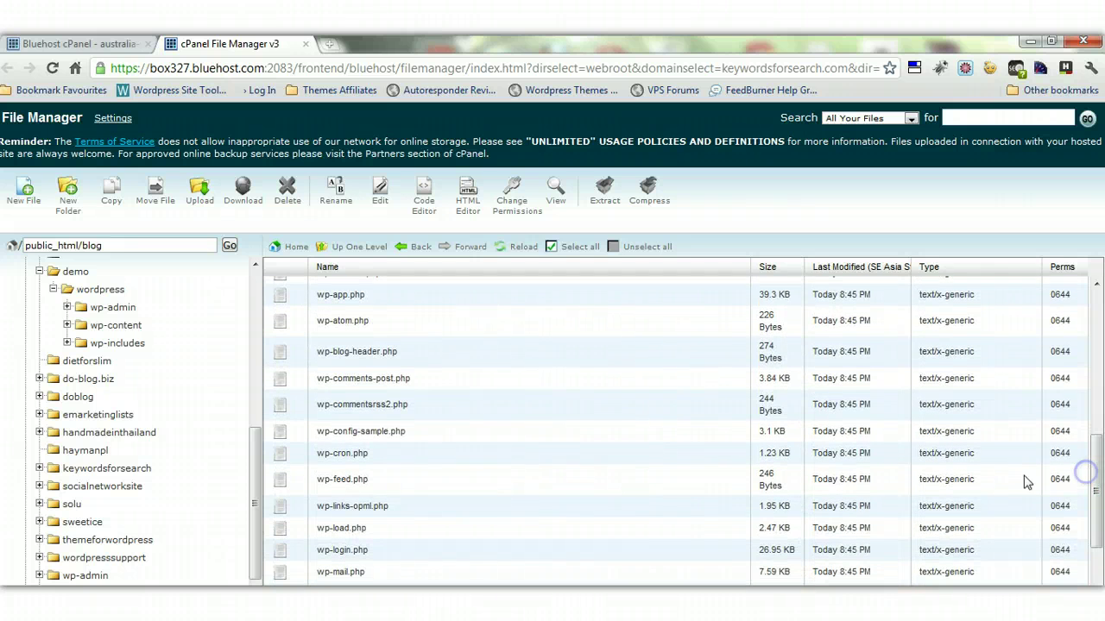
left_click(440, 432)
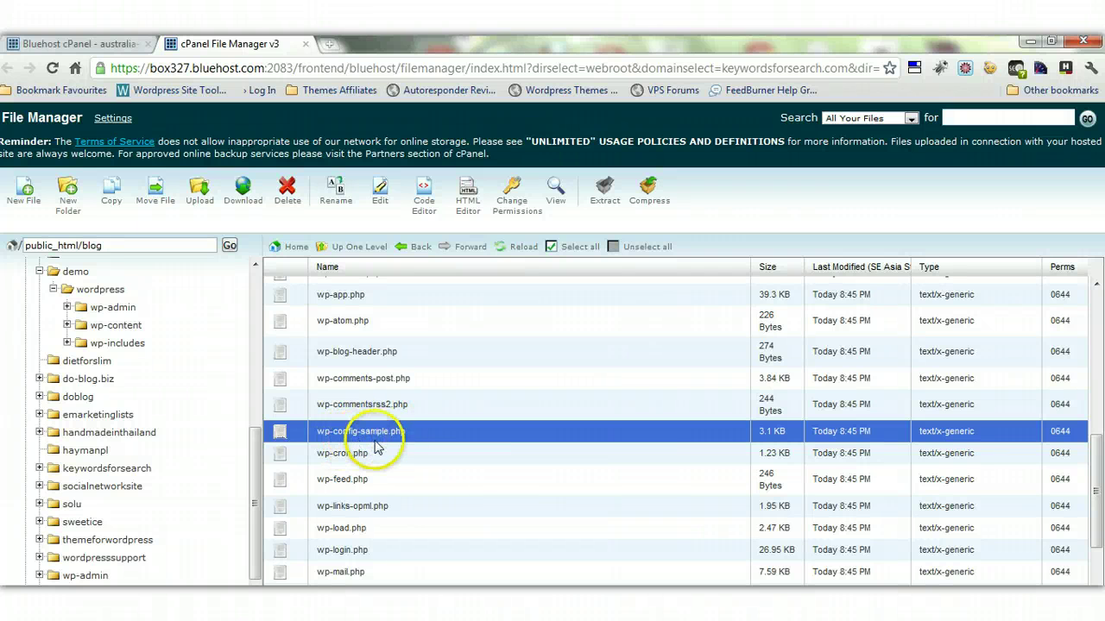
right_click(423, 432)
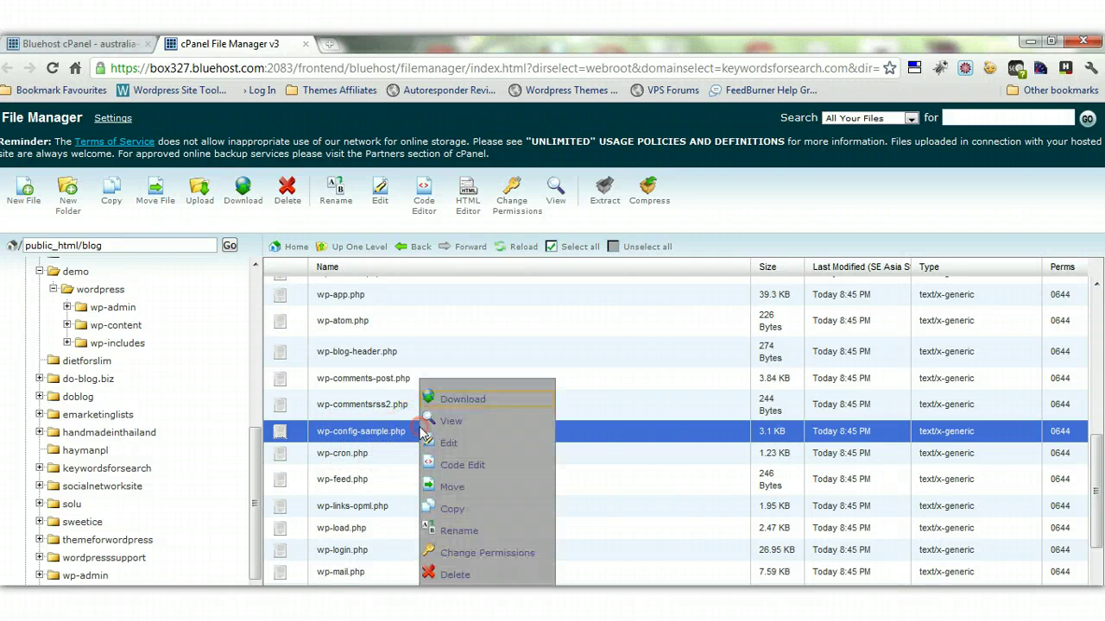
left_click(462, 467)
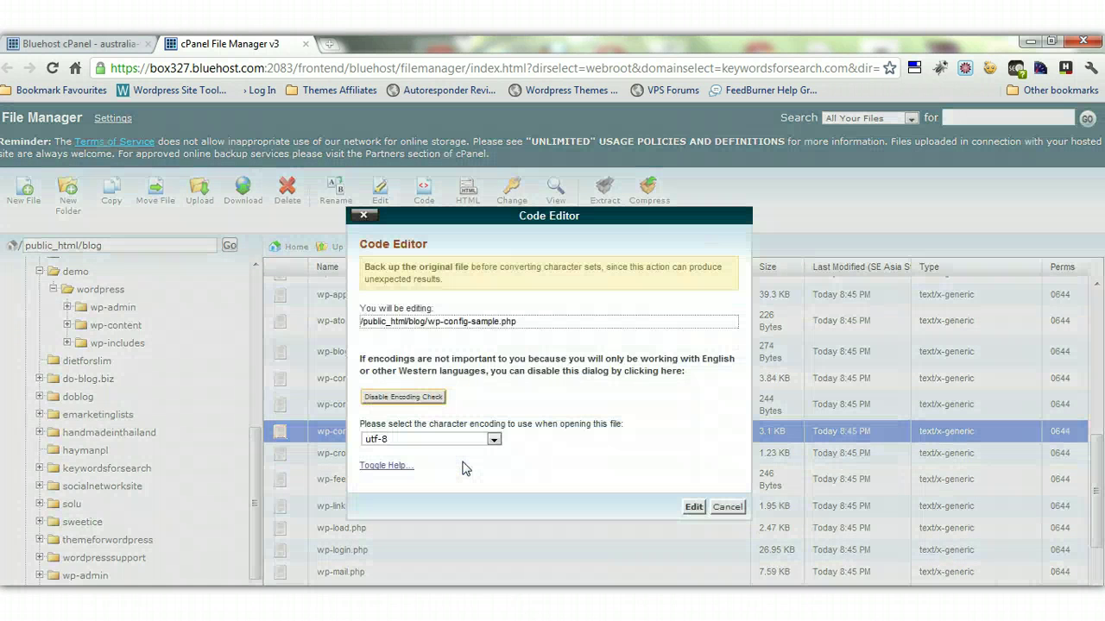
left_click(693, 506)
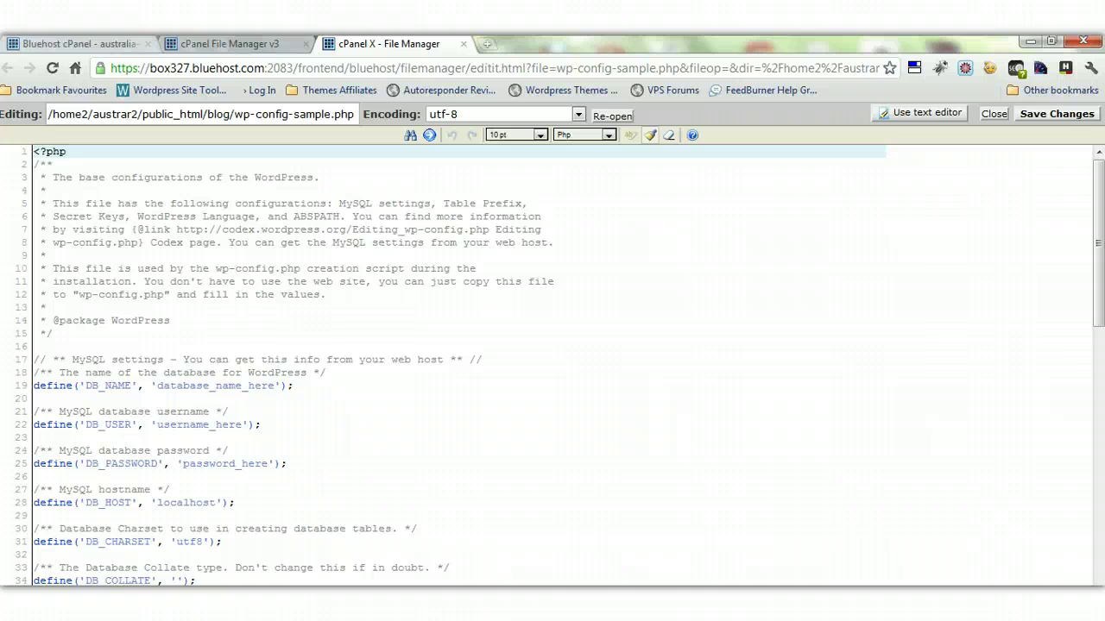
Step: Return to the cPanel home page and create a new database named demo1 with the MySQL Database Wizard
key("ctrl+1")
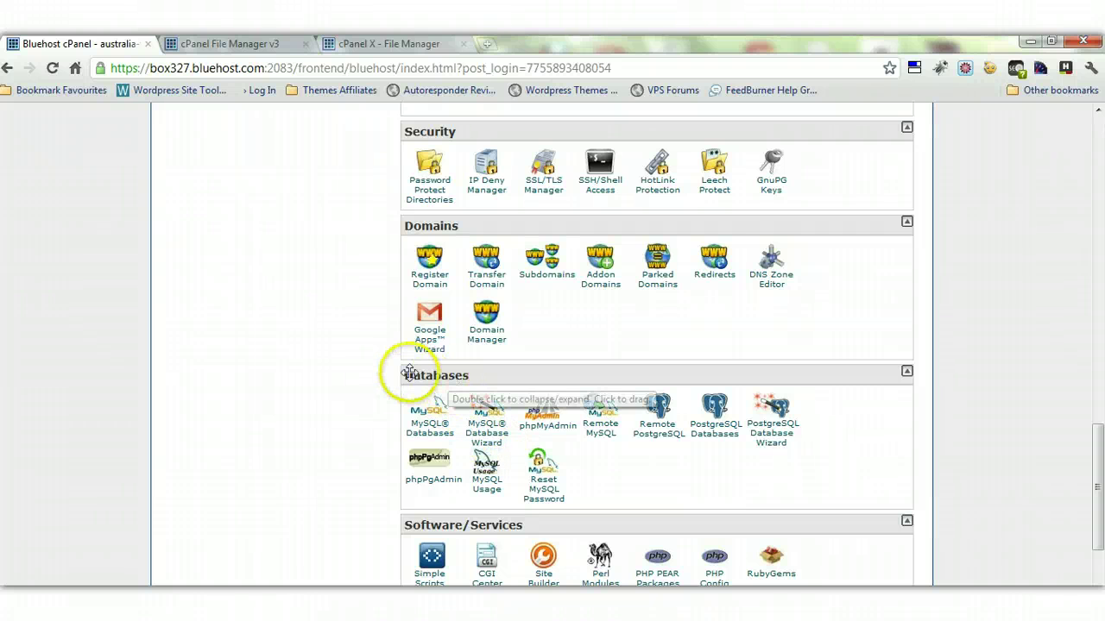
left_click(483, 429)
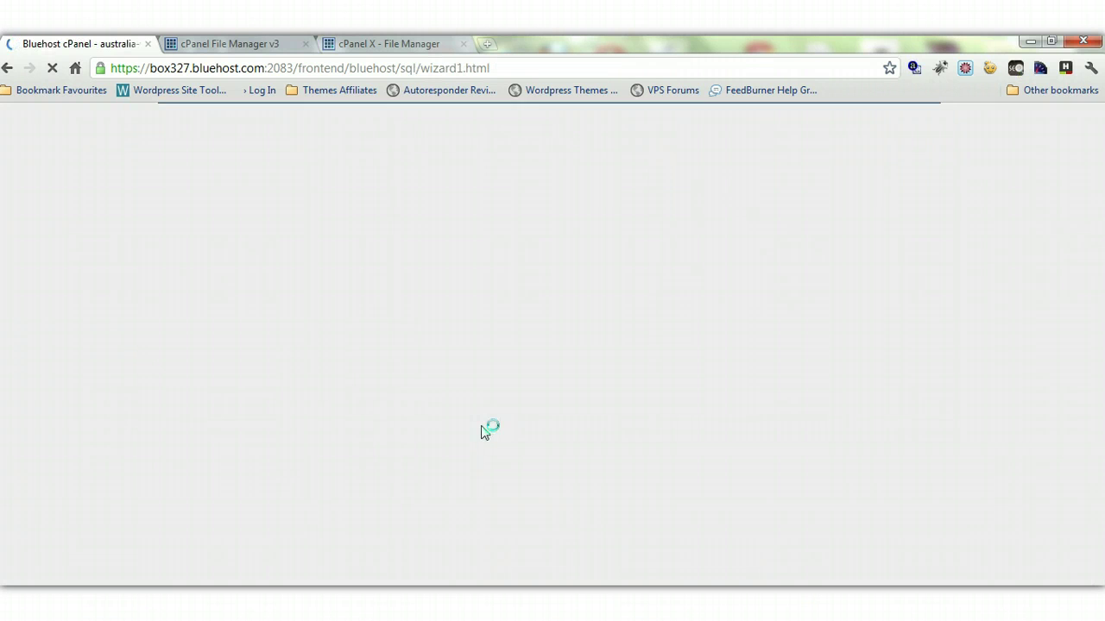
left_click(347, 296)
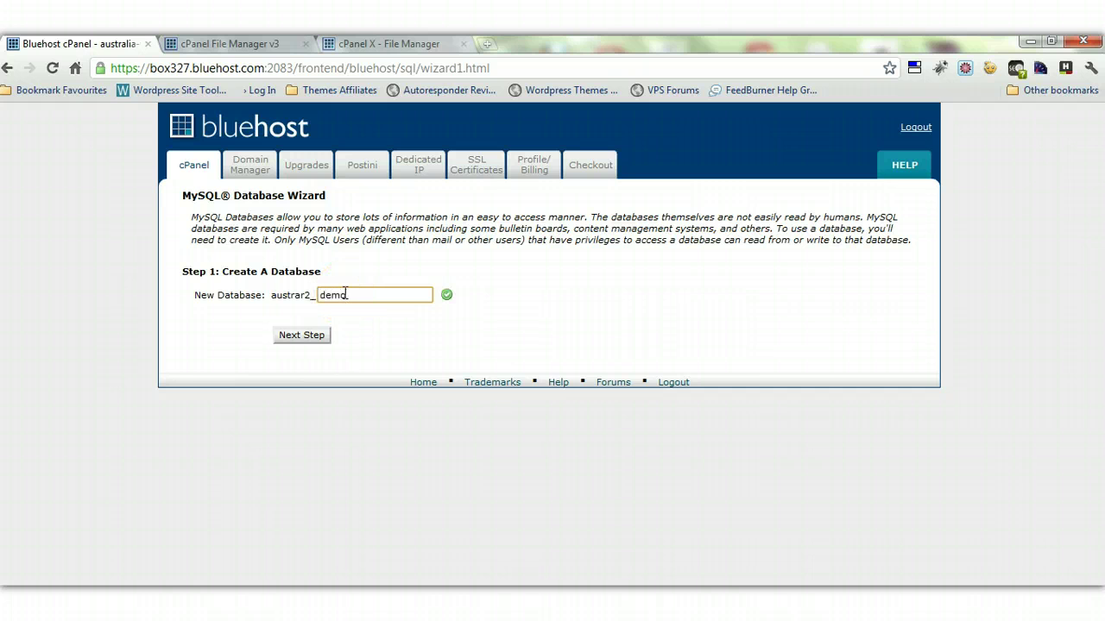
left_click(309, 335)
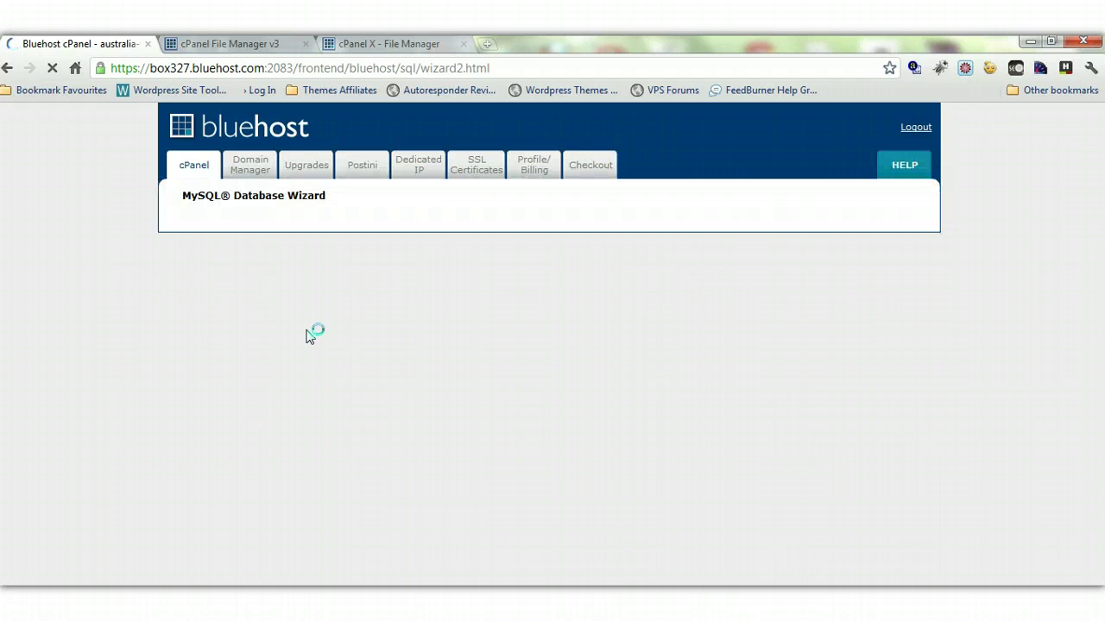
Step: Create the database user demo1, replacing the prefilled username and entering the user's password in both password fields
left_click(330, 332)
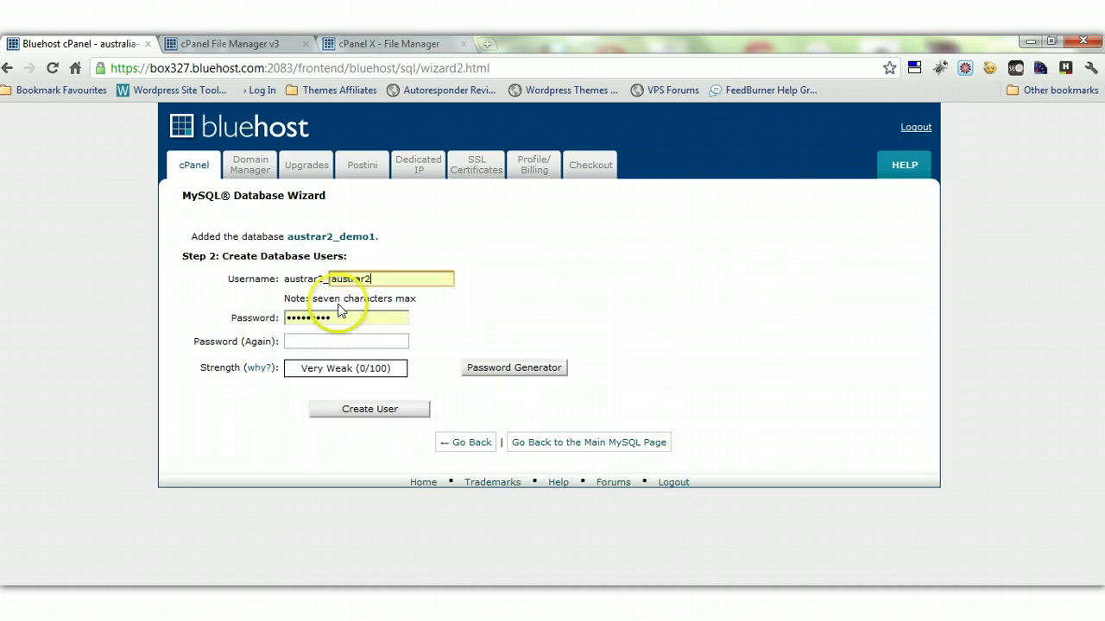
key("BackSpace")
key("BackSpace")
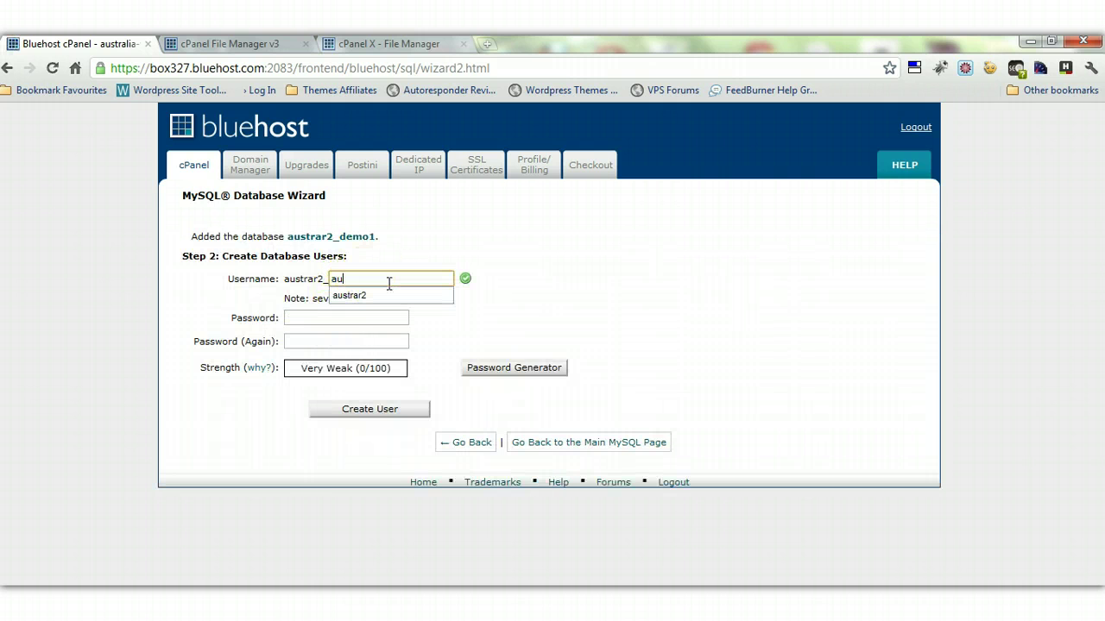
key("BackSpace")
key("BackSpace")
type("demo1")
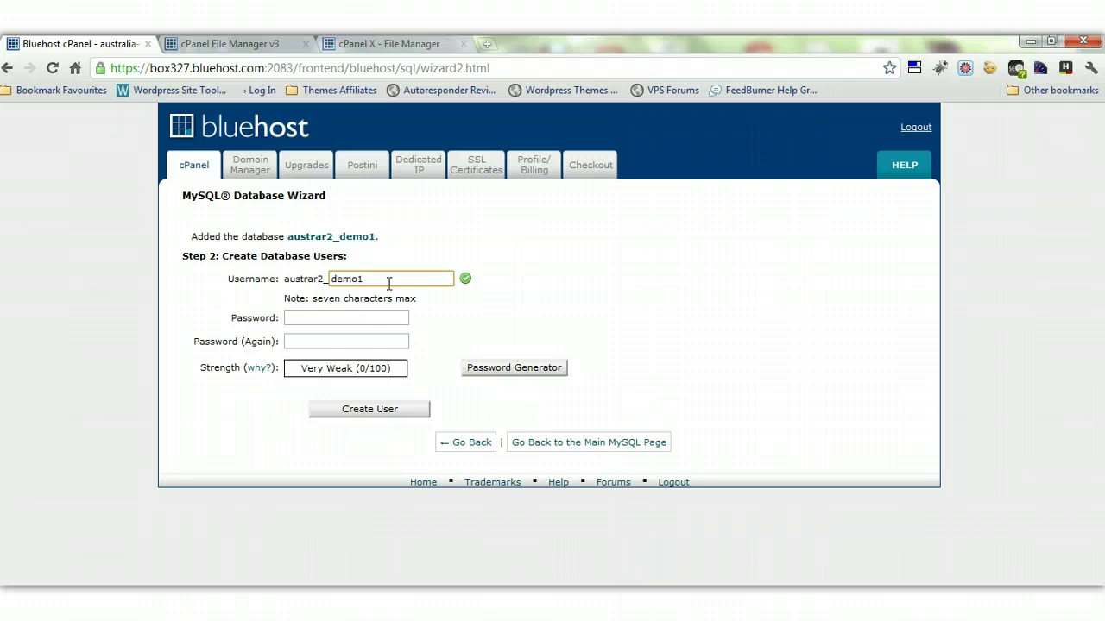
left_click(367, 316)
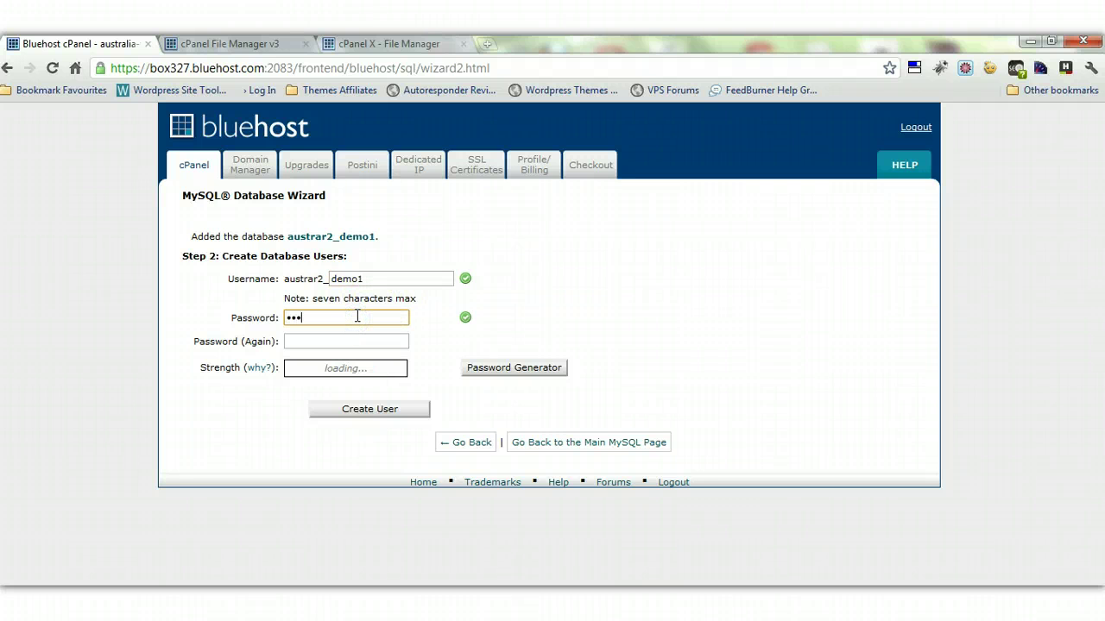
left_click(316, 345)
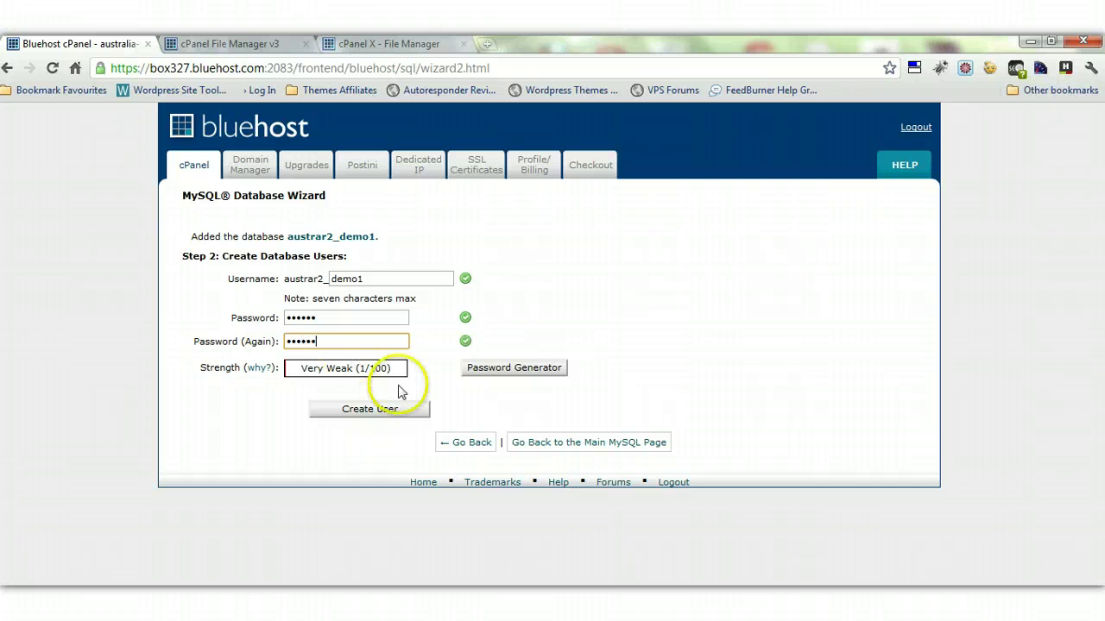
left_click(395, 411)
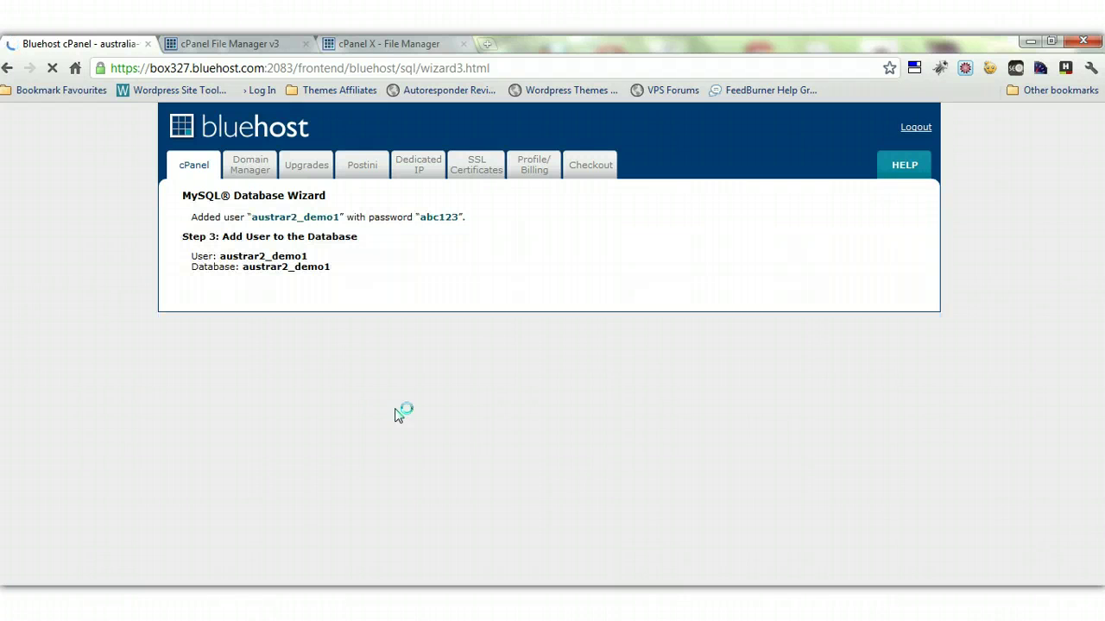
Step: Copy the wizard's username, password and database details into a new Notepad document and minimize it
left_click_drag(353, 279, 174, 230)
key("ctrl+c")
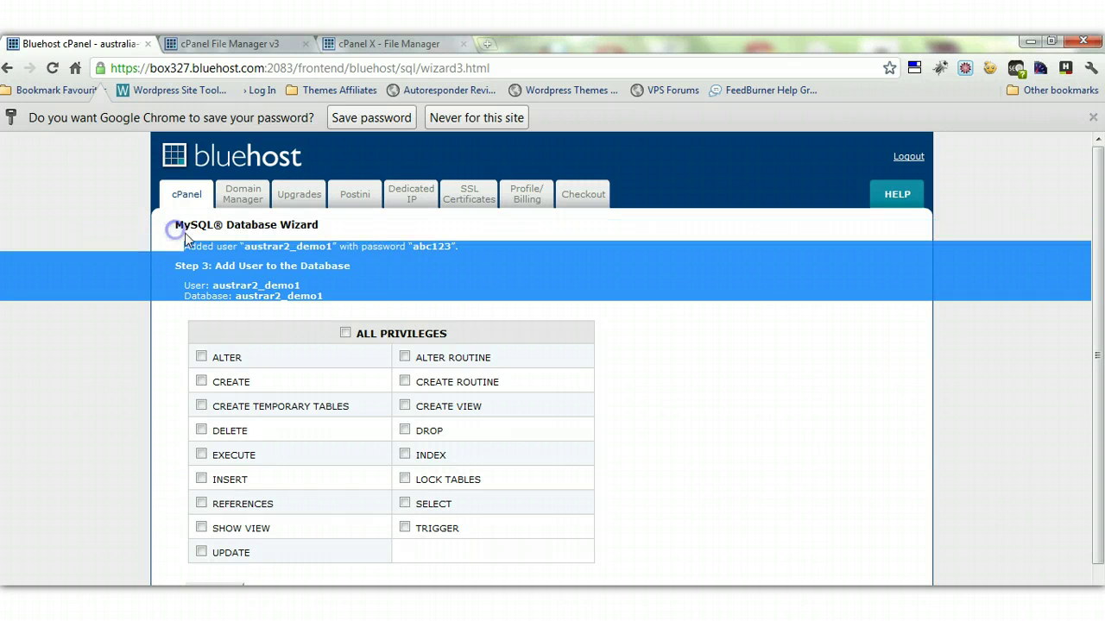
right_click(427, 279)
left_click(432, 287)
key("super")
left_click(52, 320)
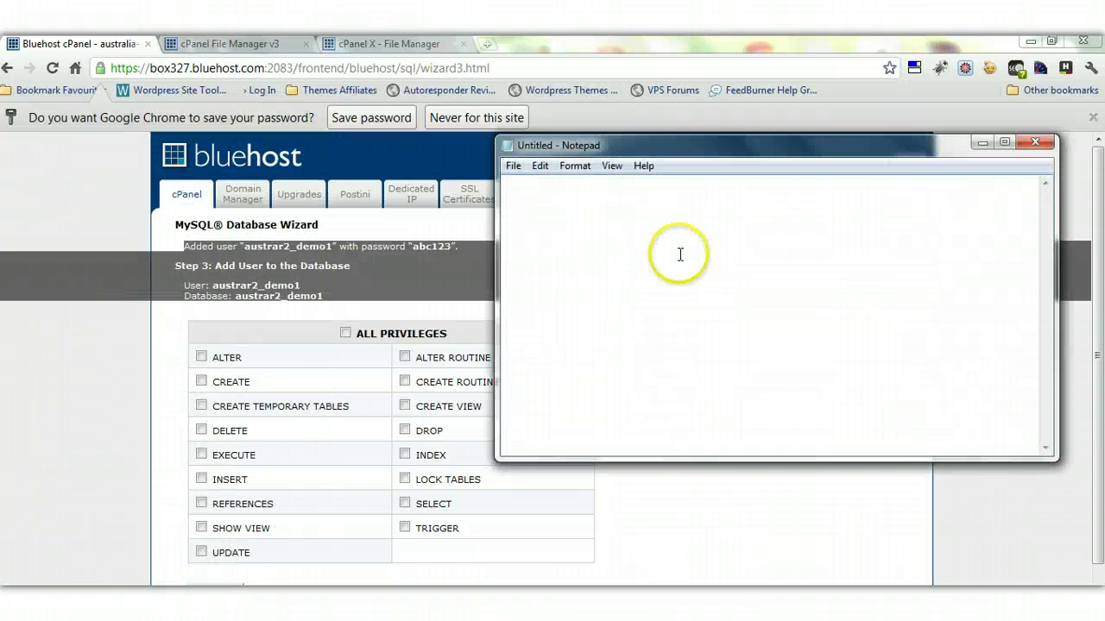
right_click(680, 255)
left_click(695, 321)
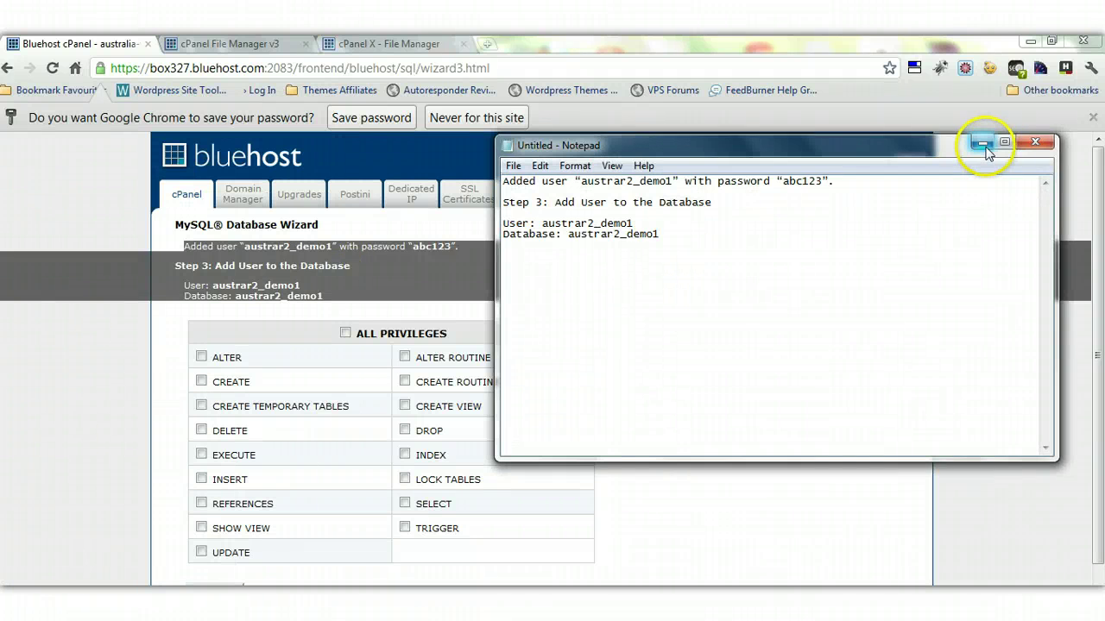
left_click(983, 144)
Step: Grant the user ALL PRIVILEGES on the new database, complete the wizard and return to the cPanel home page
left_click(360, 316)
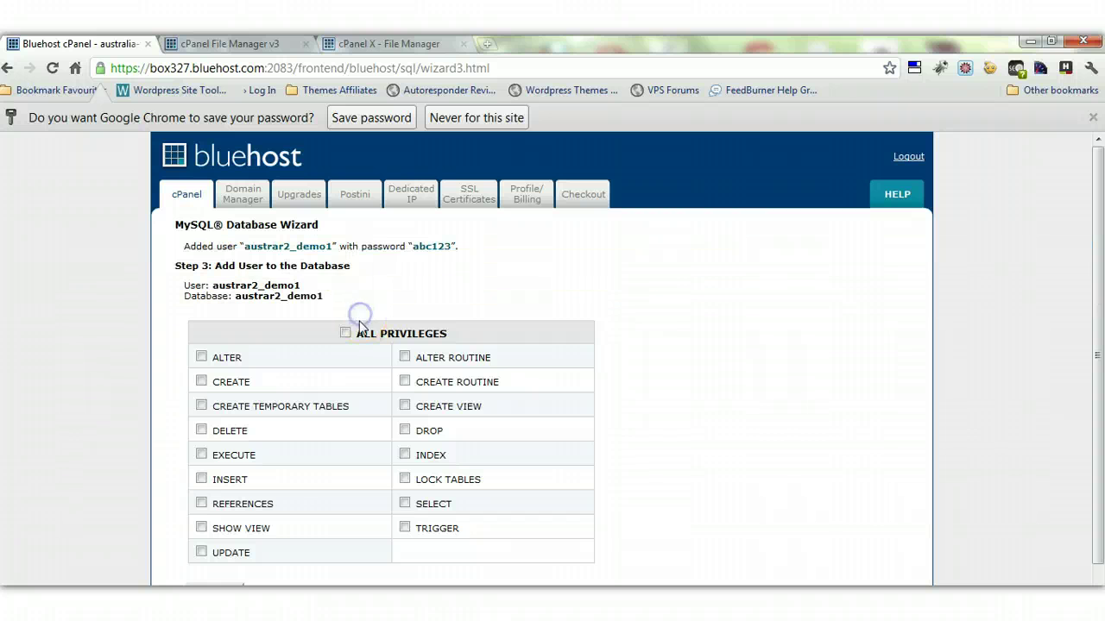
left_click_drag(1092, 328, 1092, 385)
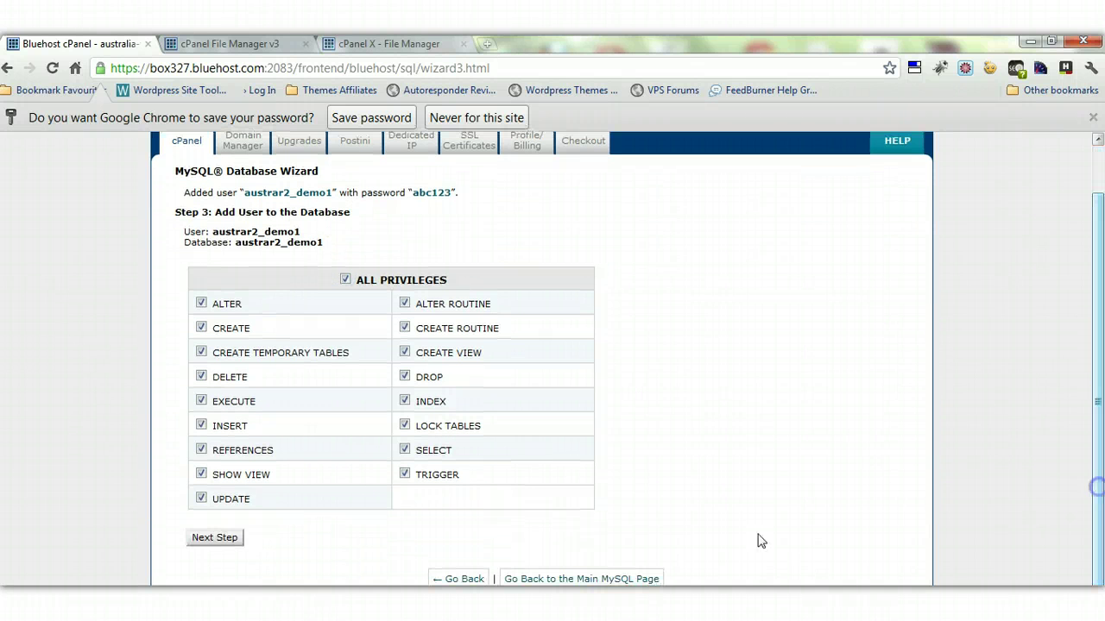
left_click(214, 538)
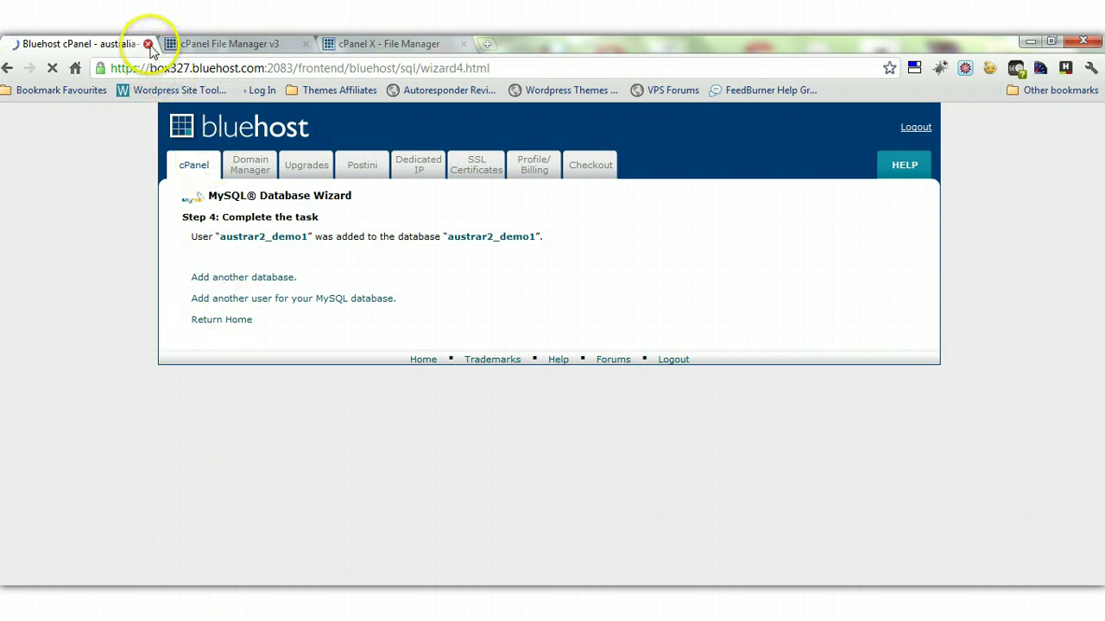
left_click(208, 320)
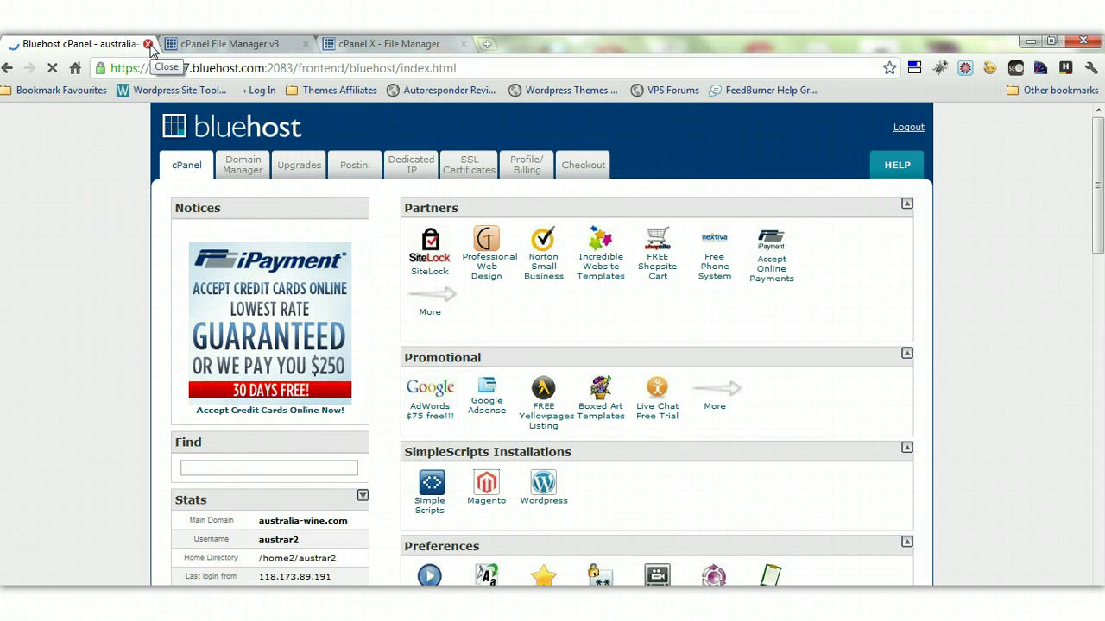
Step: Replace the DB_NAME placeholder in wp-config-sample.php with the database name austrar2_demo1 copied from the Notepad document
left_click(198, 43)
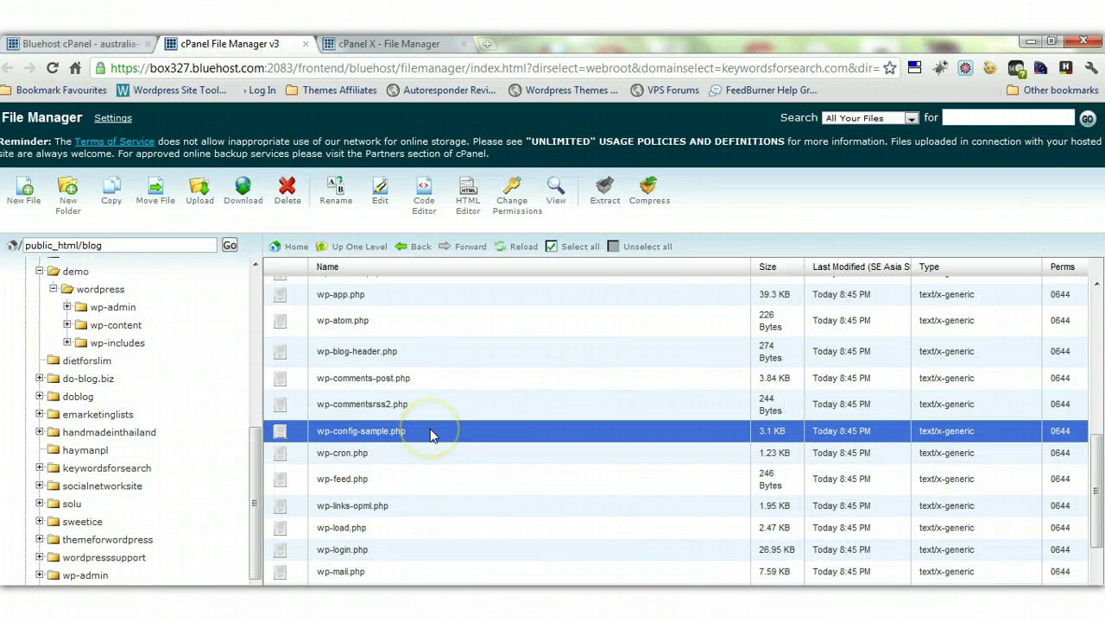
left_click(354, 43)
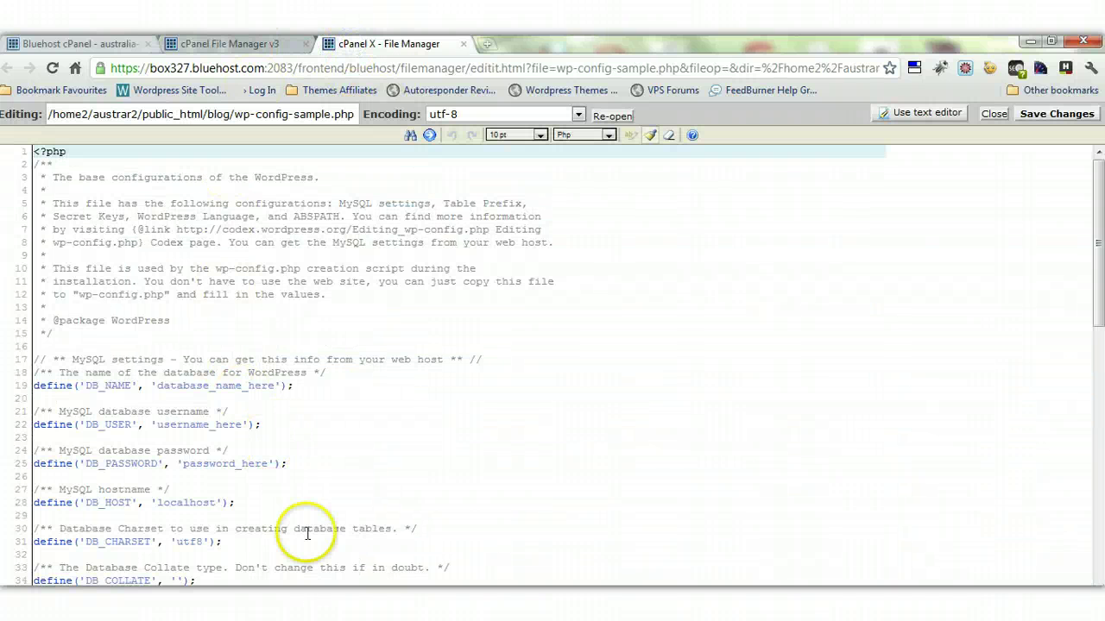
mouse_move(318, 608)
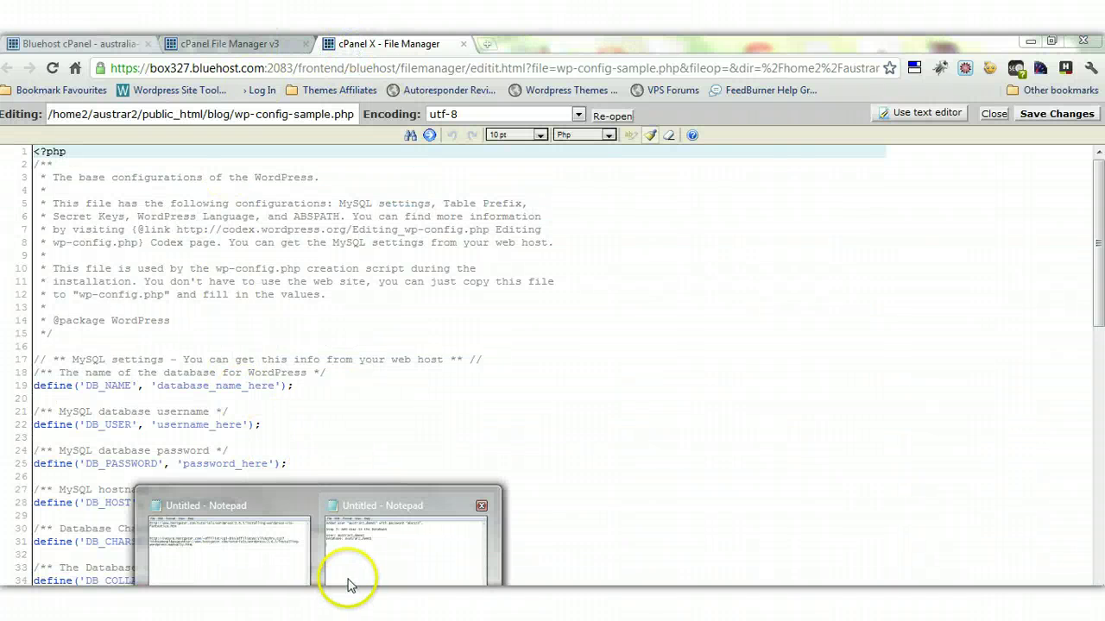
left_click(345, 576)
left_click_drag(641, 223, 503, 223)
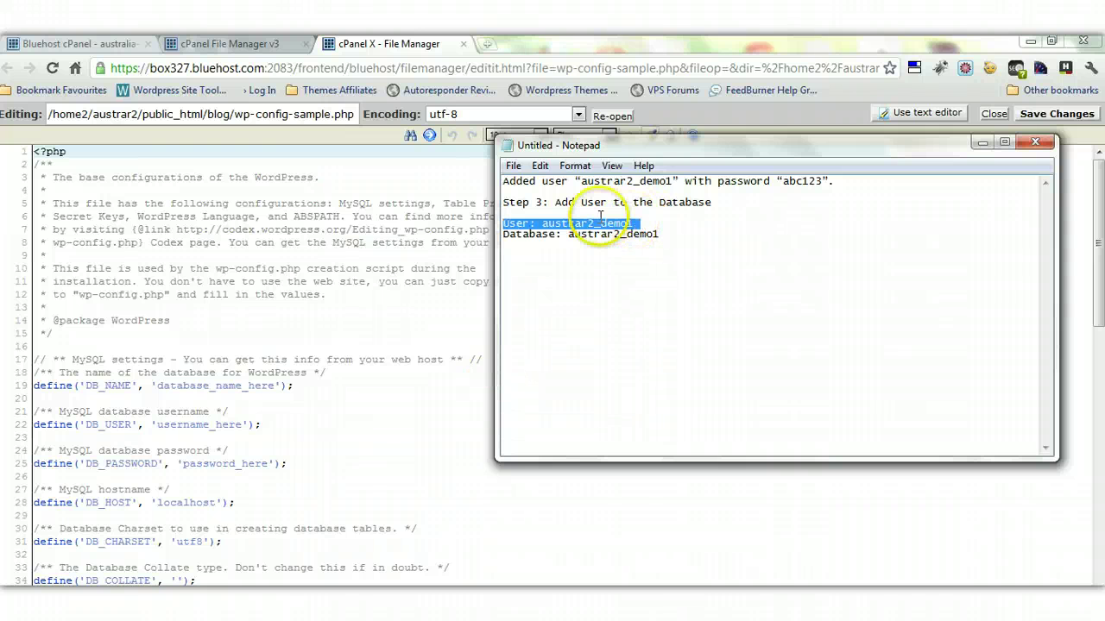
left_click_drag(664, 234, 568, 234)
right_click(570, 233)
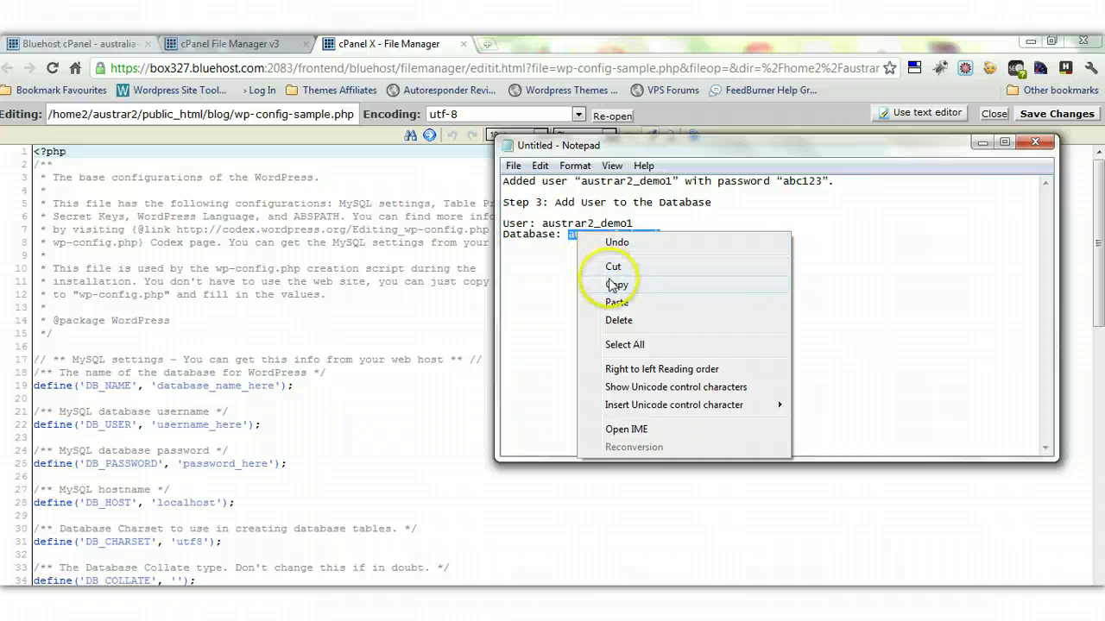
left_click(591, 285)
left_click(981, 143)
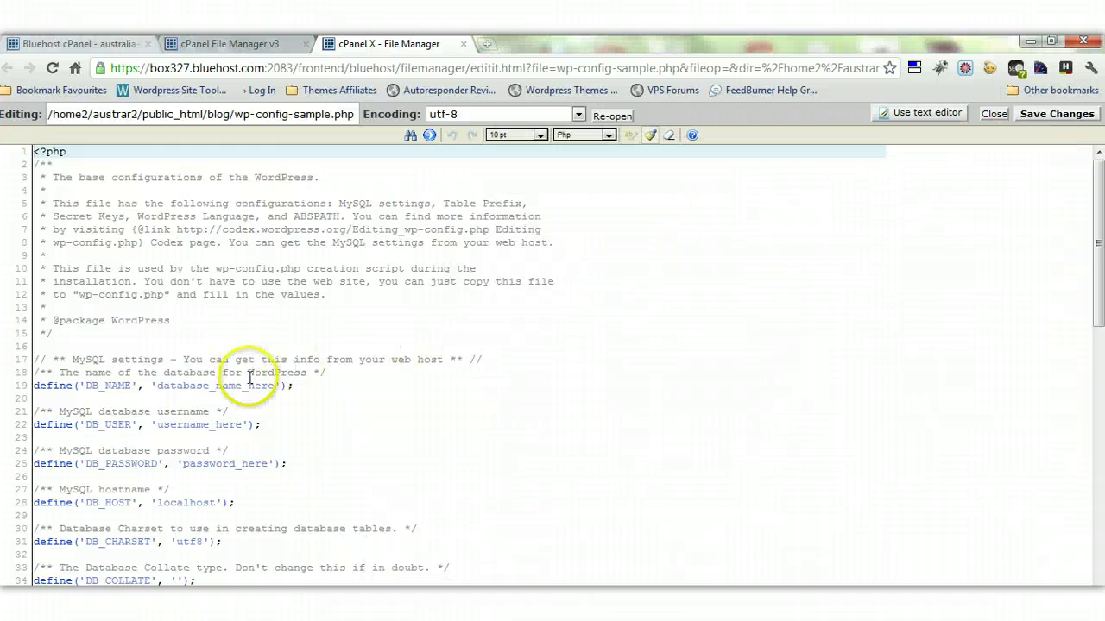
left_click_drag(275, 386, 195, 384)
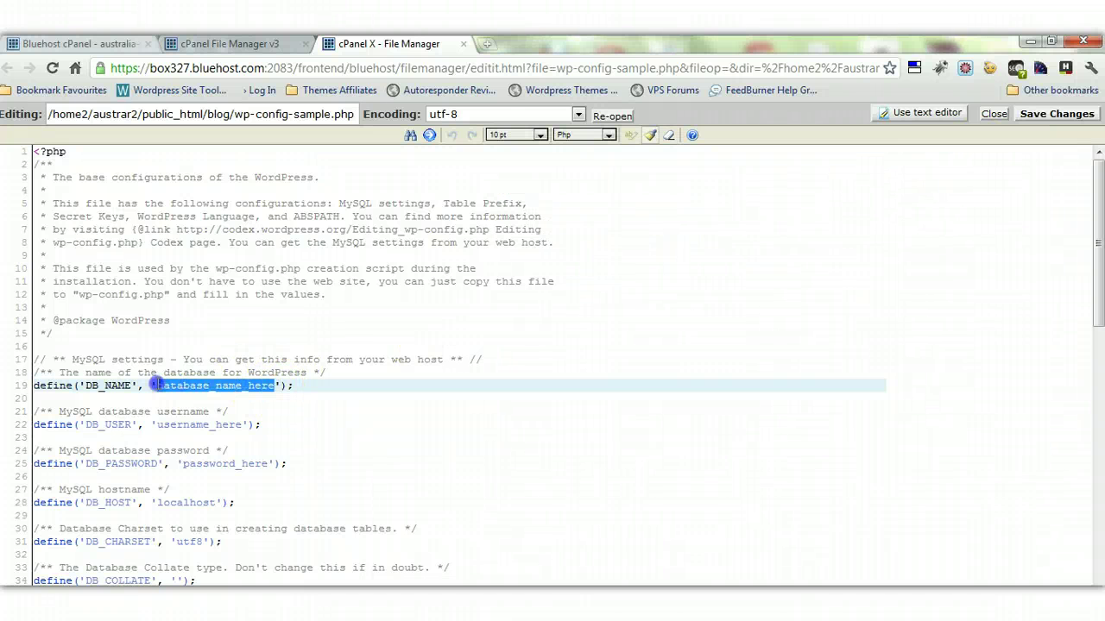
right_click(160, 383)
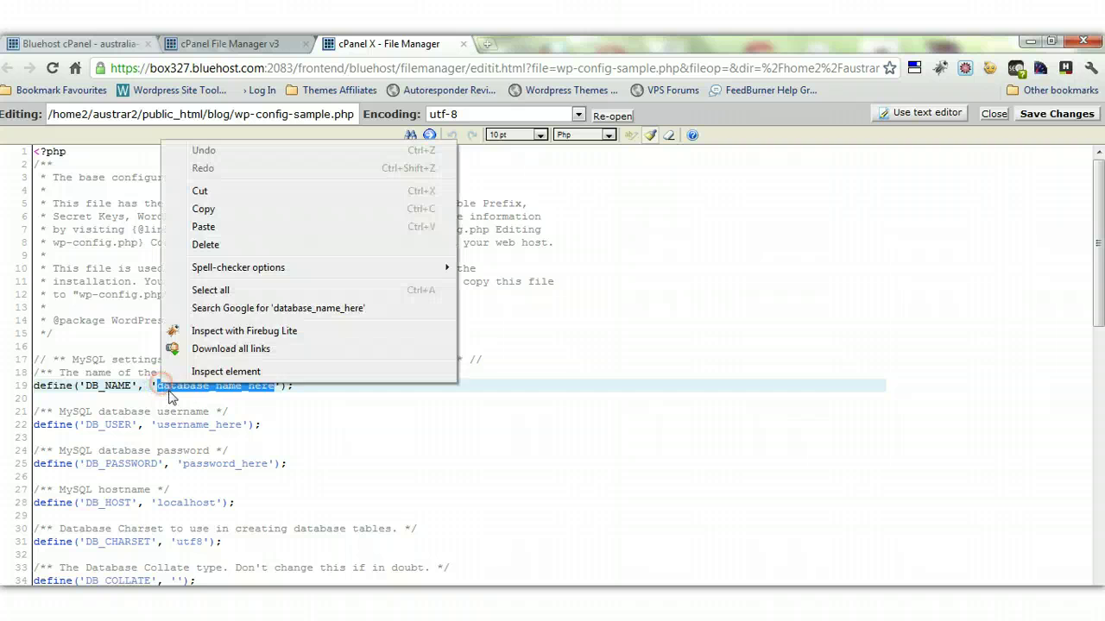
left_click(208, 225)
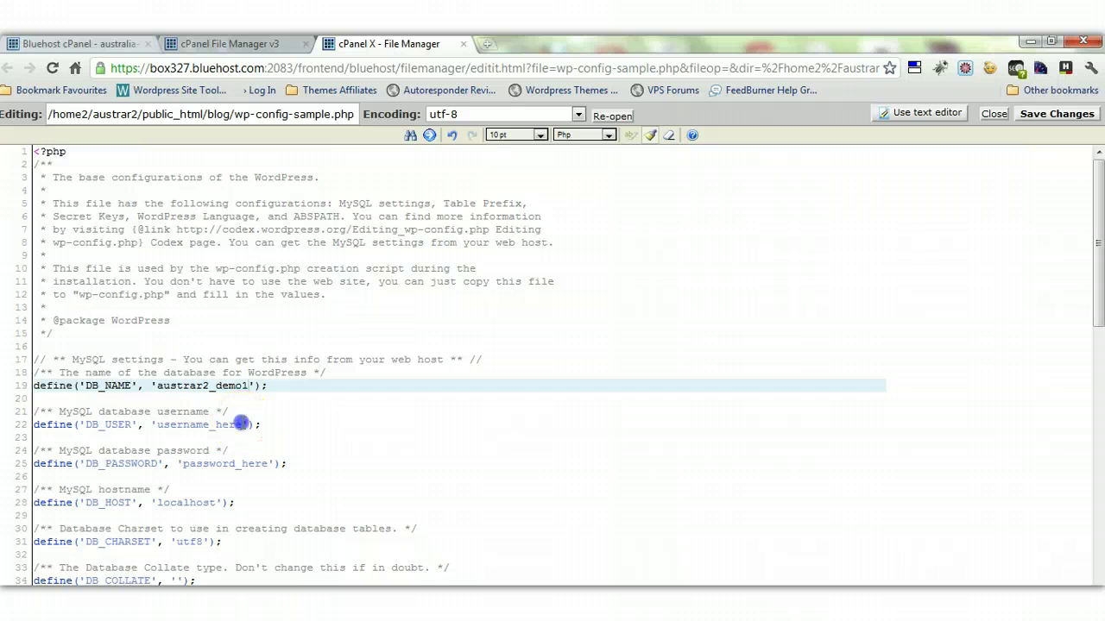
Step: Replace the DB_USER placeholder username_here with the copied database username austrar2_demo1
left_click_drag(245, 425, 177, 423)
right_click(160, 424)
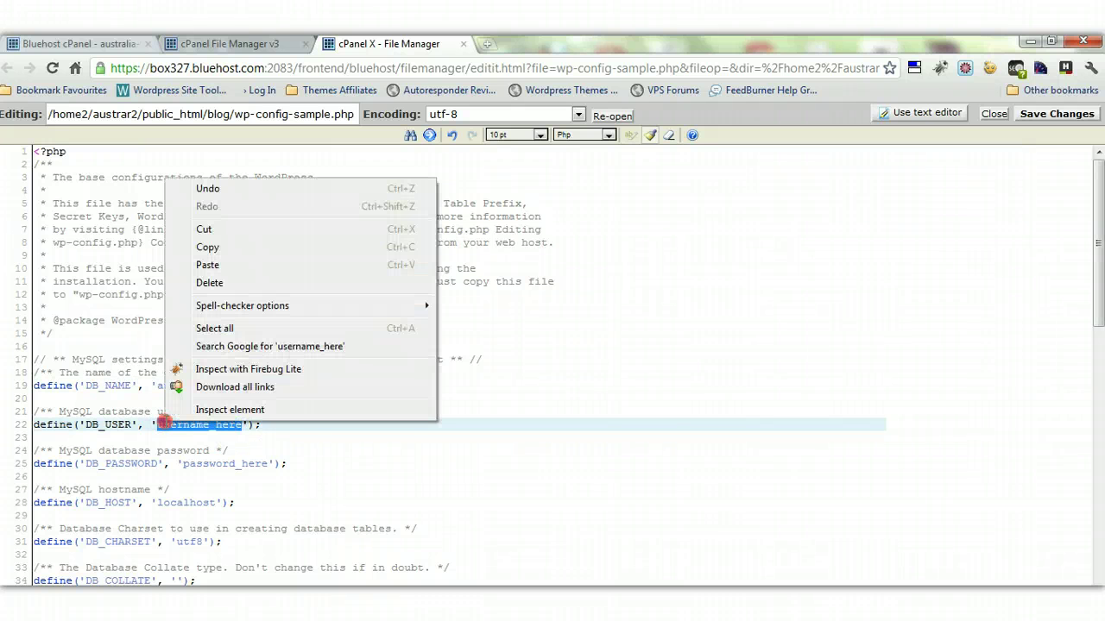
left_click(213, 265)
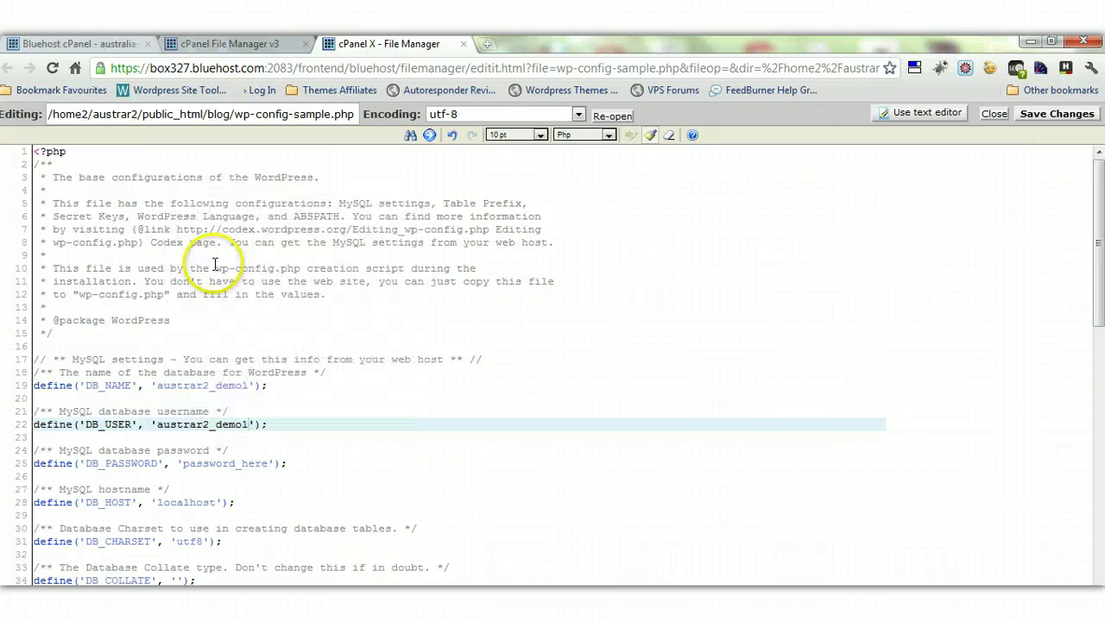
Step: Replace the DB_PASSWORD placeholder with the database user's password, then save wp-config-sample.php and close the editor
left_click(265, 464)
key("BackSpace")
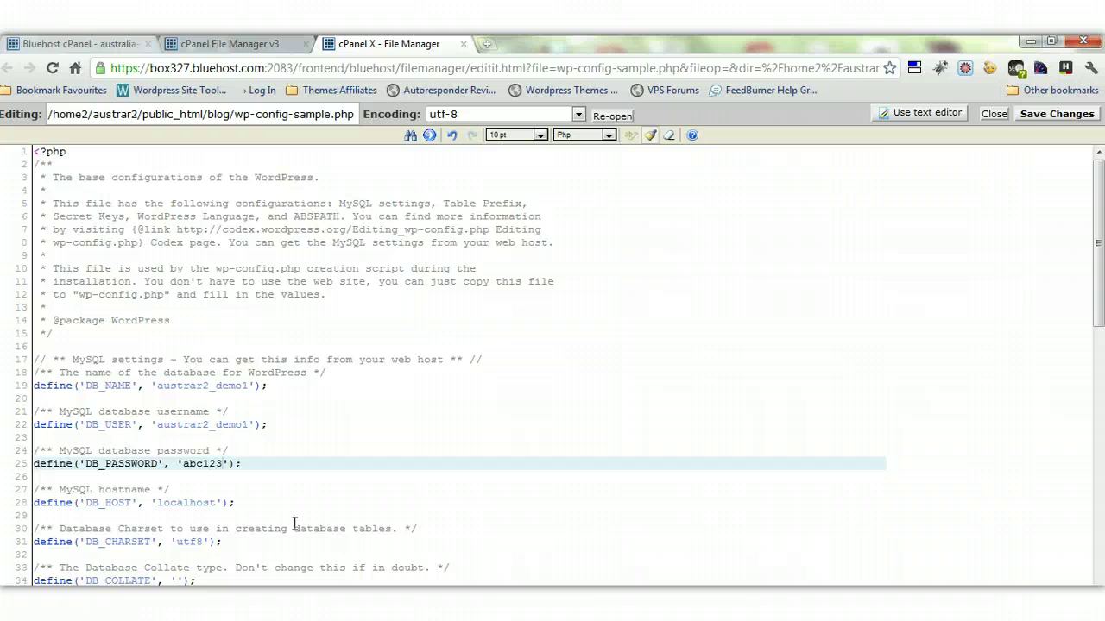
left_click(1055, 113)
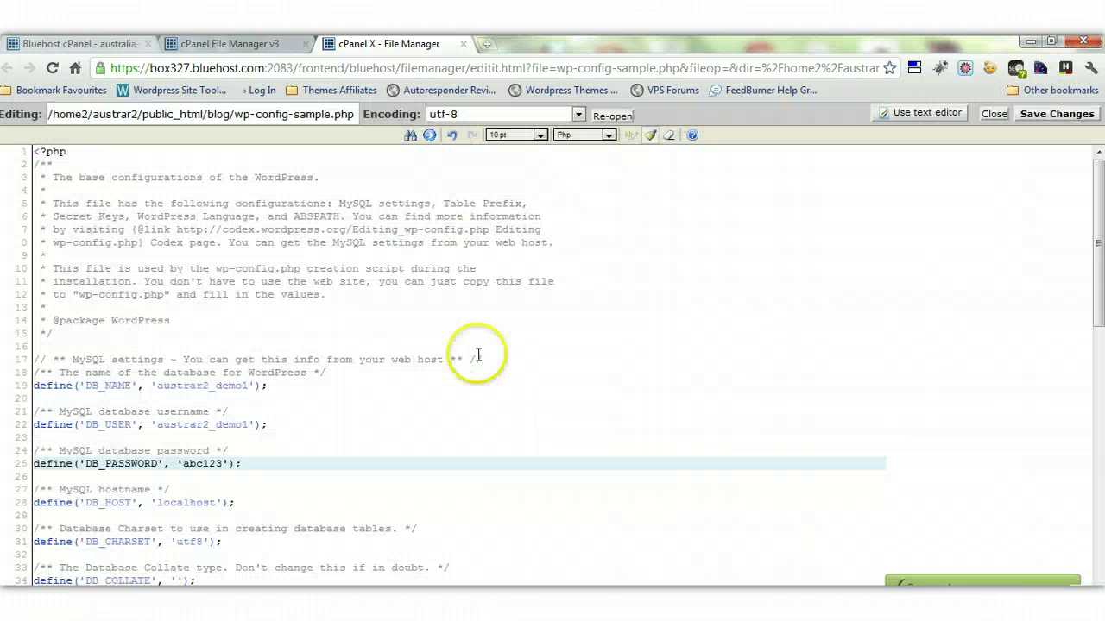
left_click(994, 114)
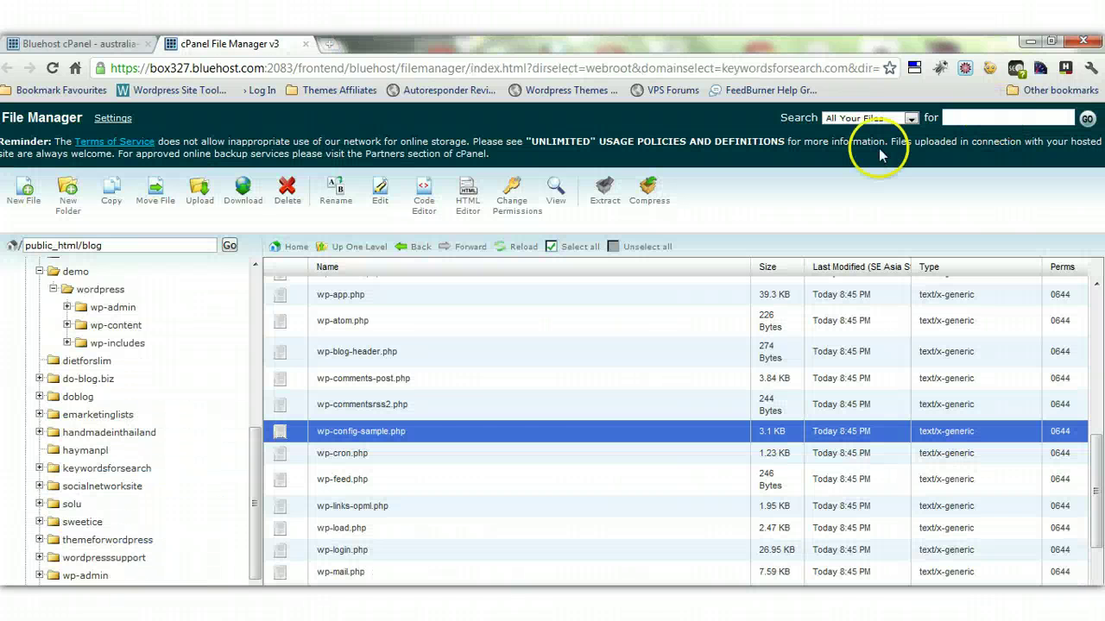
Step: Reload the blog folder and reopen wp-config-sample.php in the Code Editor with utf-8 encoding to check the saved database settings
left_click(509, 248)
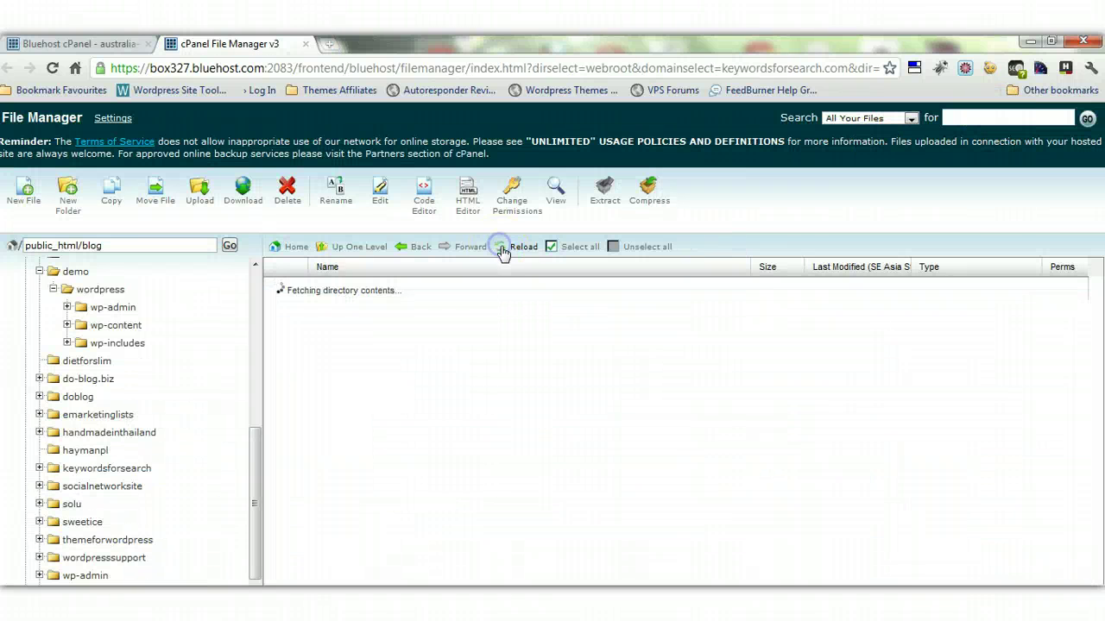
left_click_drag(1096, 345, 1091, 488)
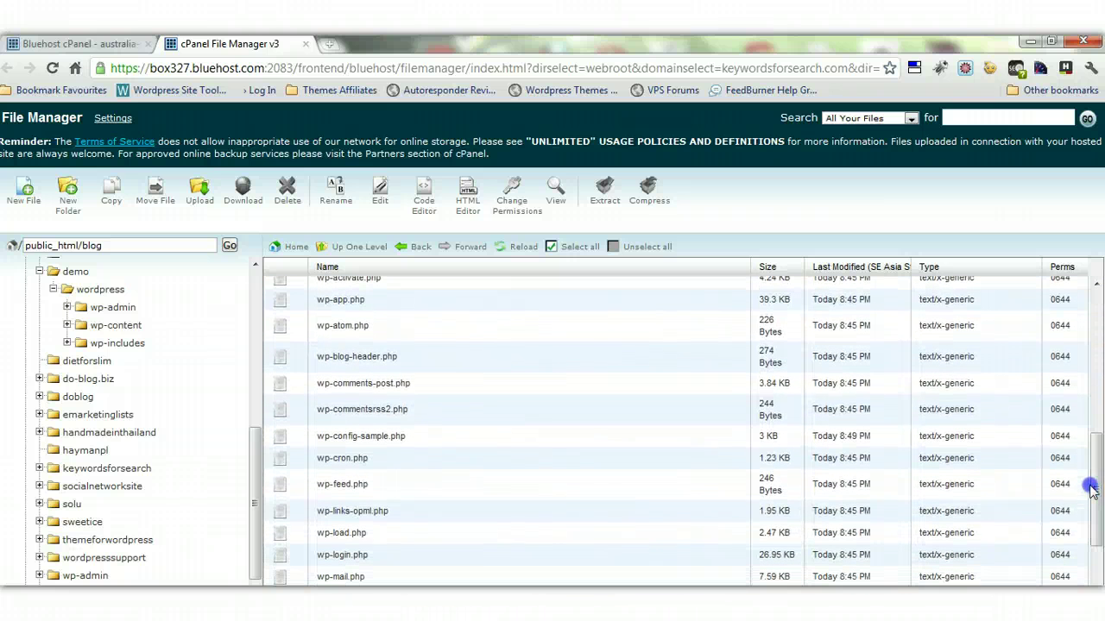
left_click(423, 437)
right_click(422, 436)
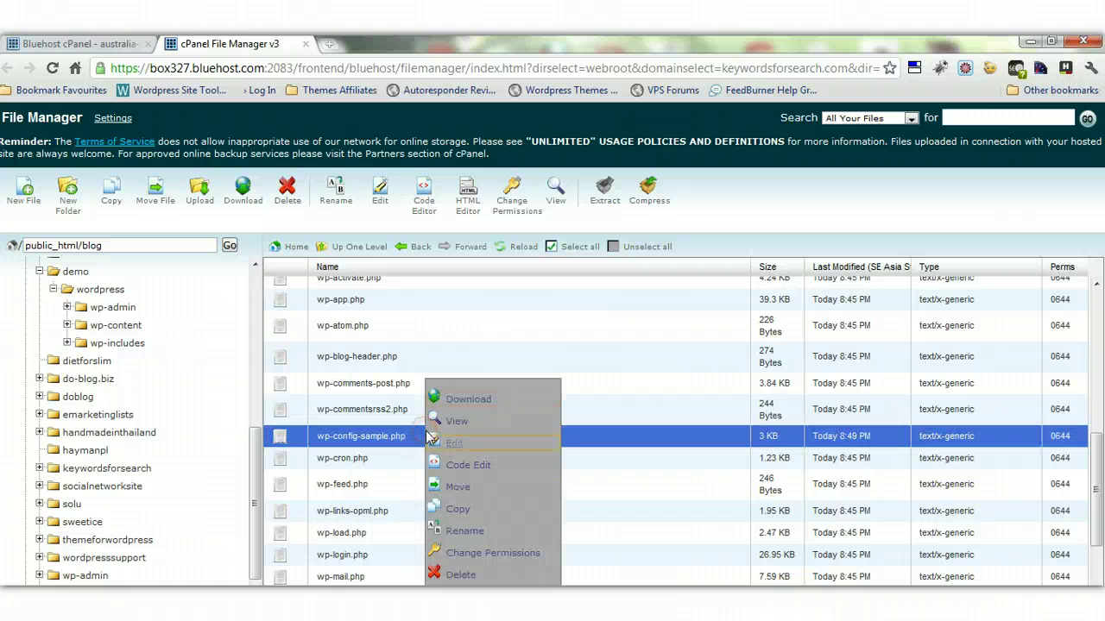
left_click(460, 467)
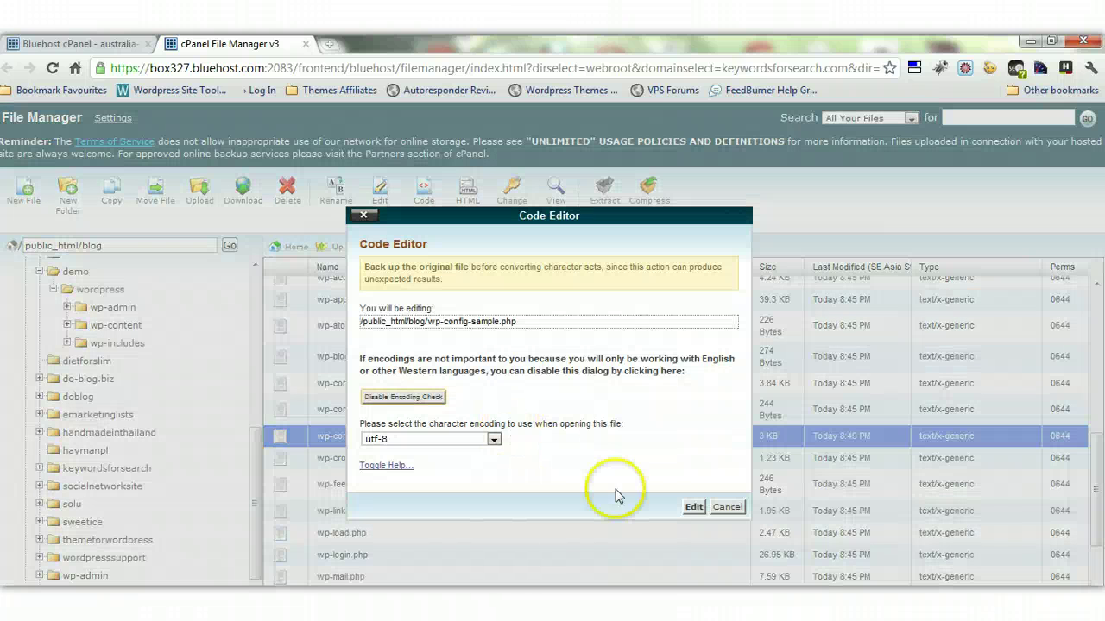
left_click(693, 506)
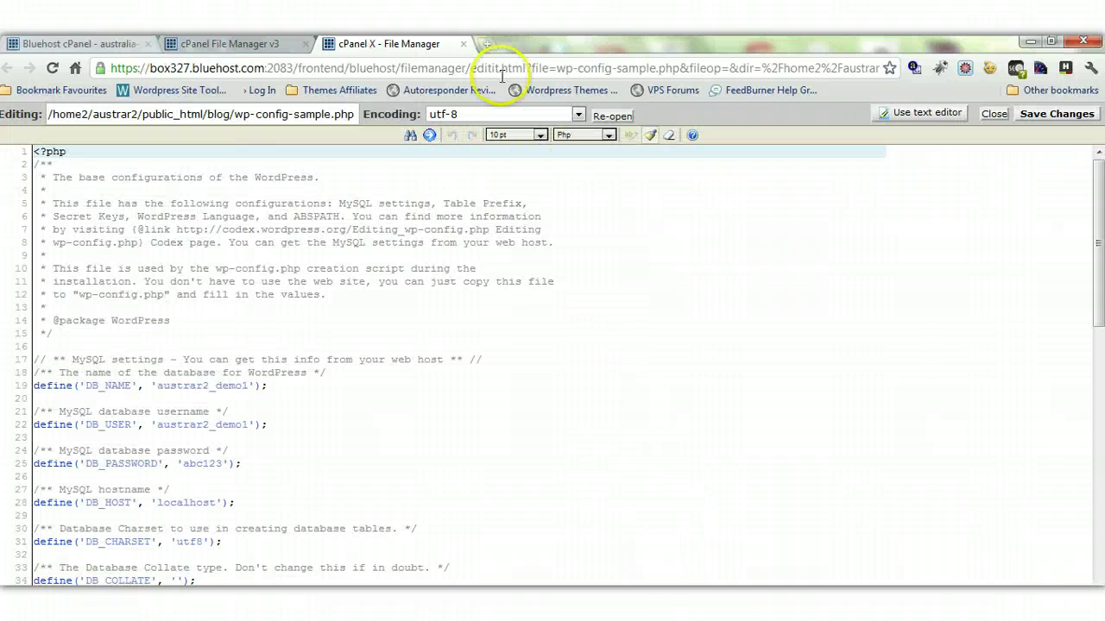
left_click(463, 44)
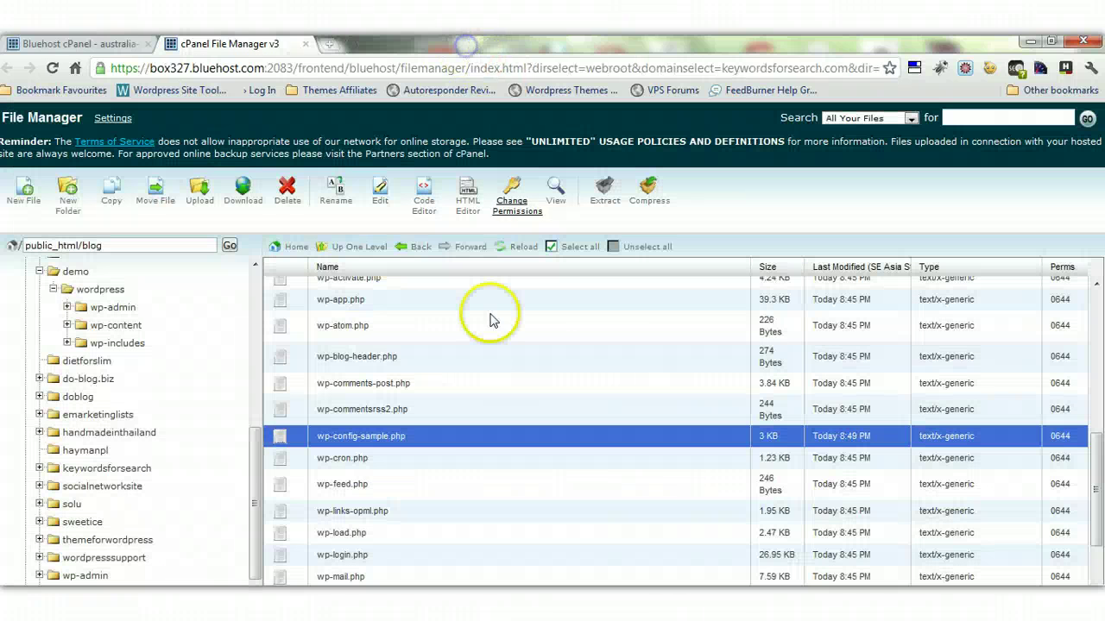
Step: Rename wp-config-sample.php in the blog folder to wp-config.php and close the File Manager
right_click(443, 438)
left_click(486, 527)
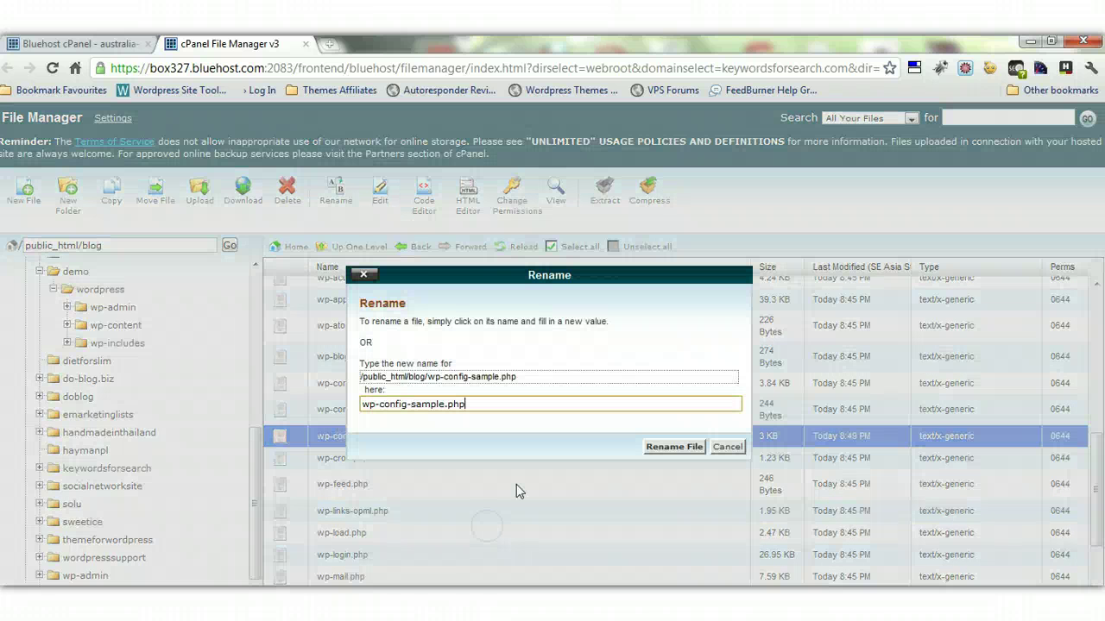
left_click(483, 407)
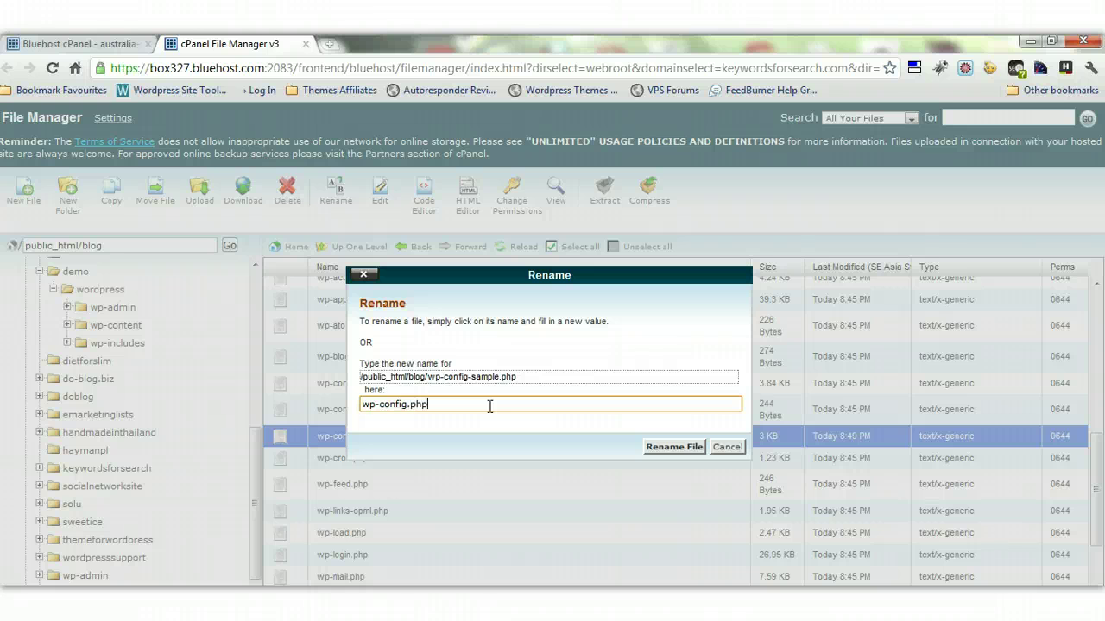
left_click(674, 446)
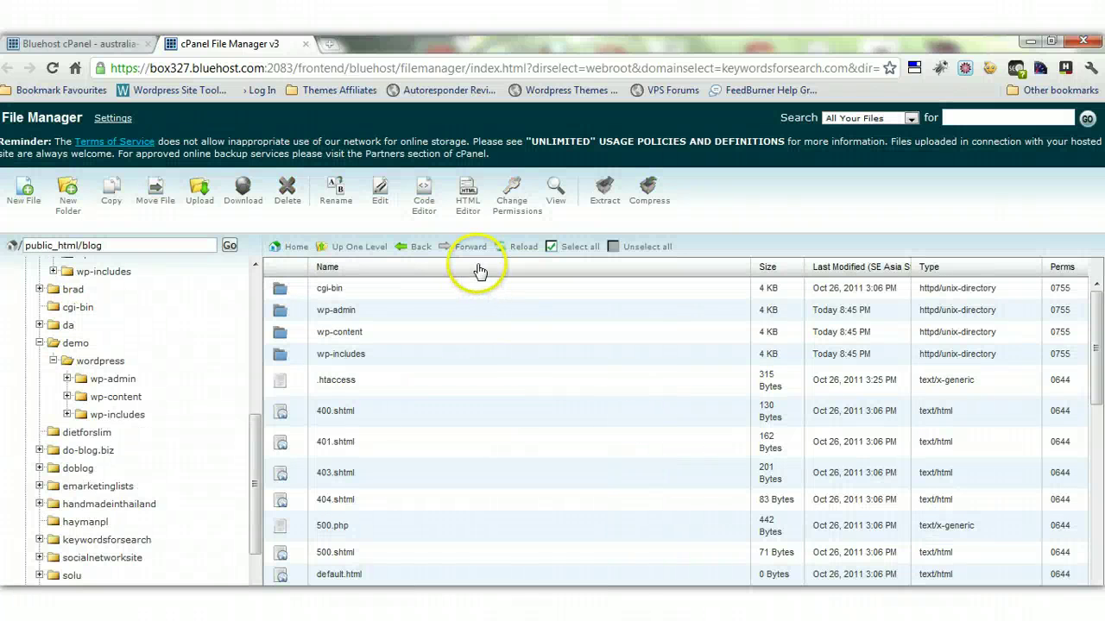
left_click(306, 44)
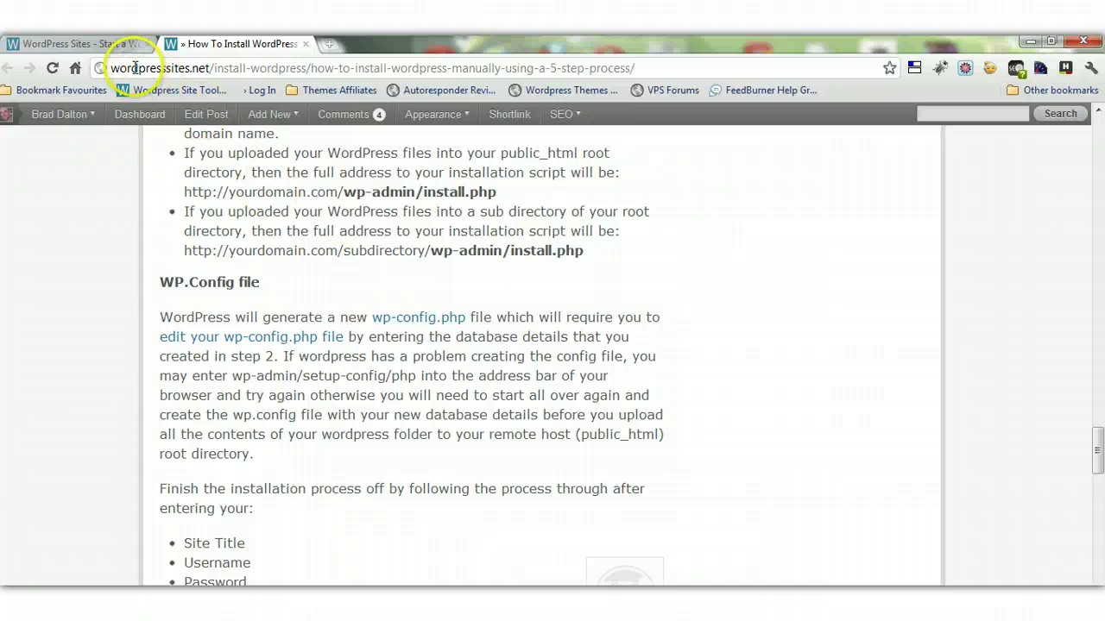
Step: Open the WordPress installation script at blog.solutionsocial.com/wp-admin/install.php
left_click_drag(643, 68, 99, 69)
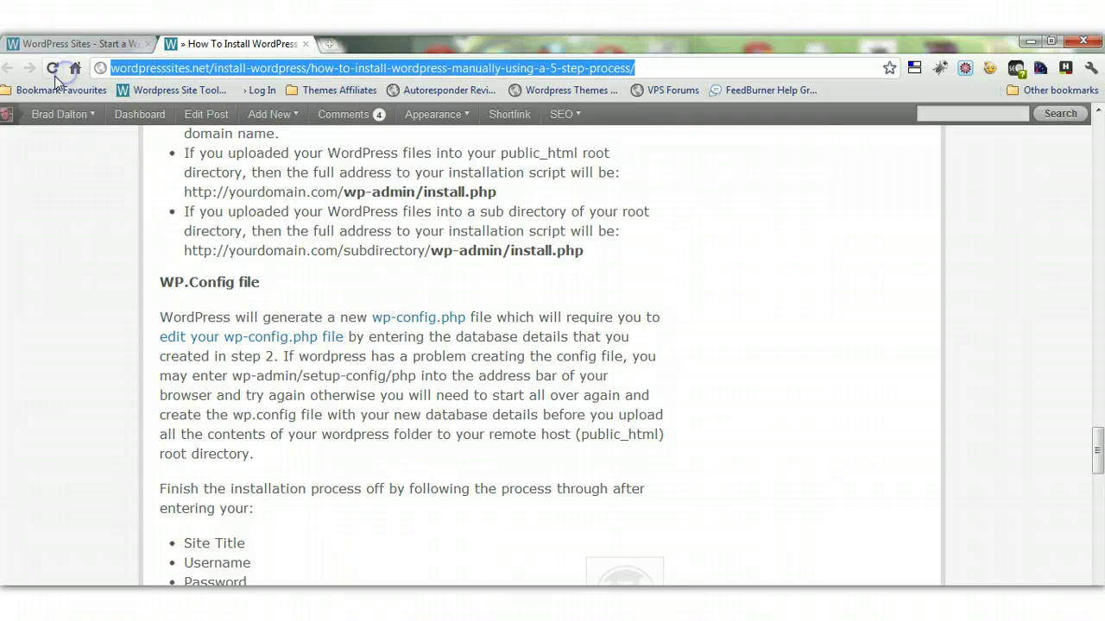
type("blog")
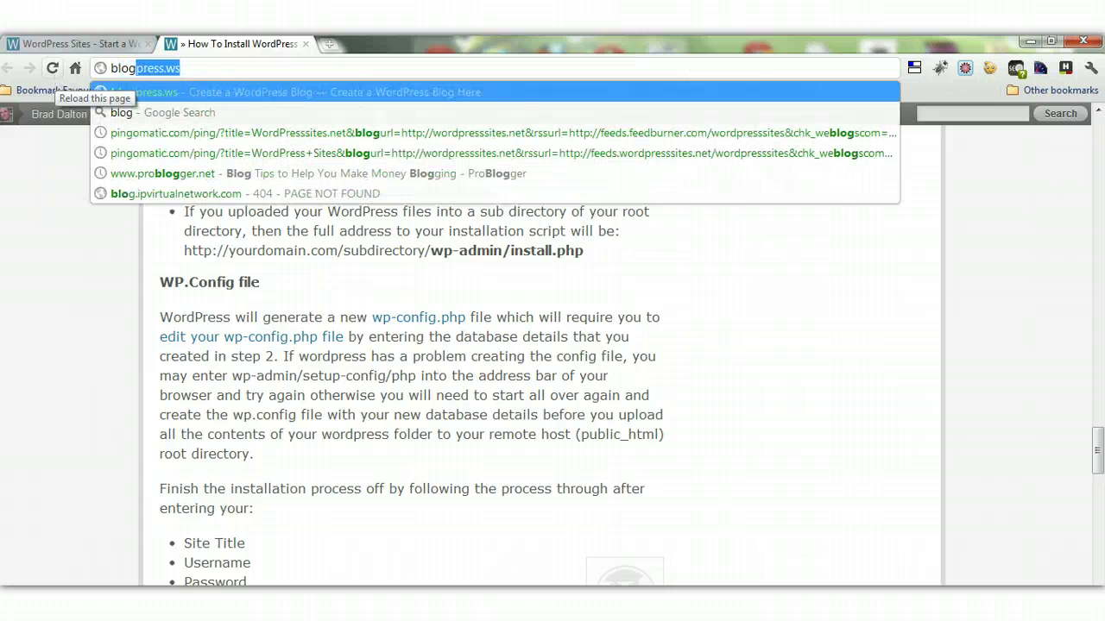
type(".solution")
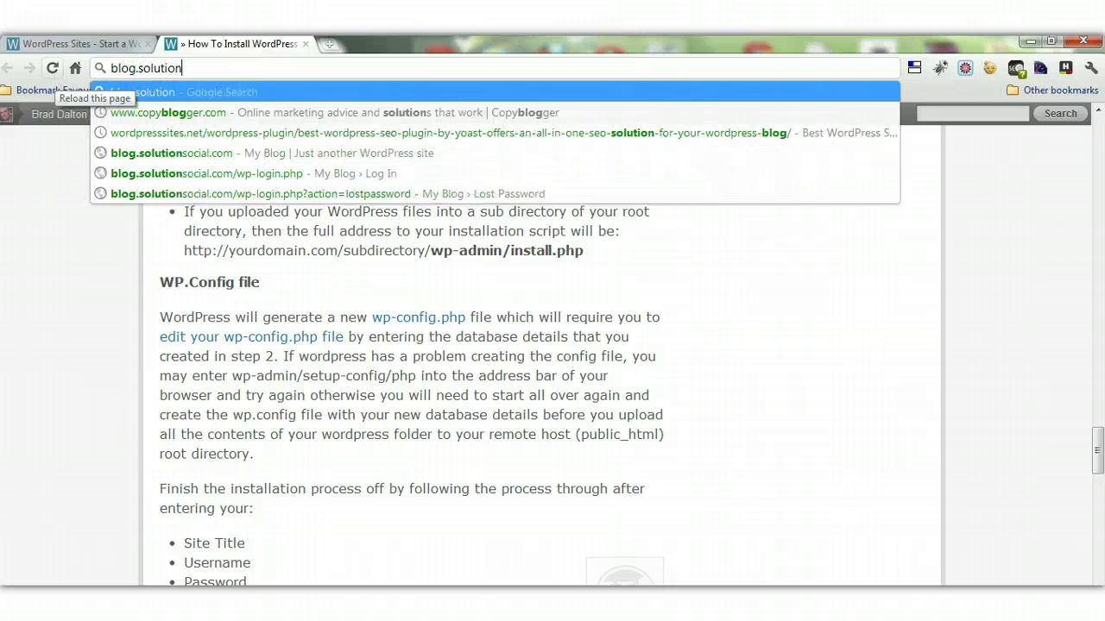
type("social")
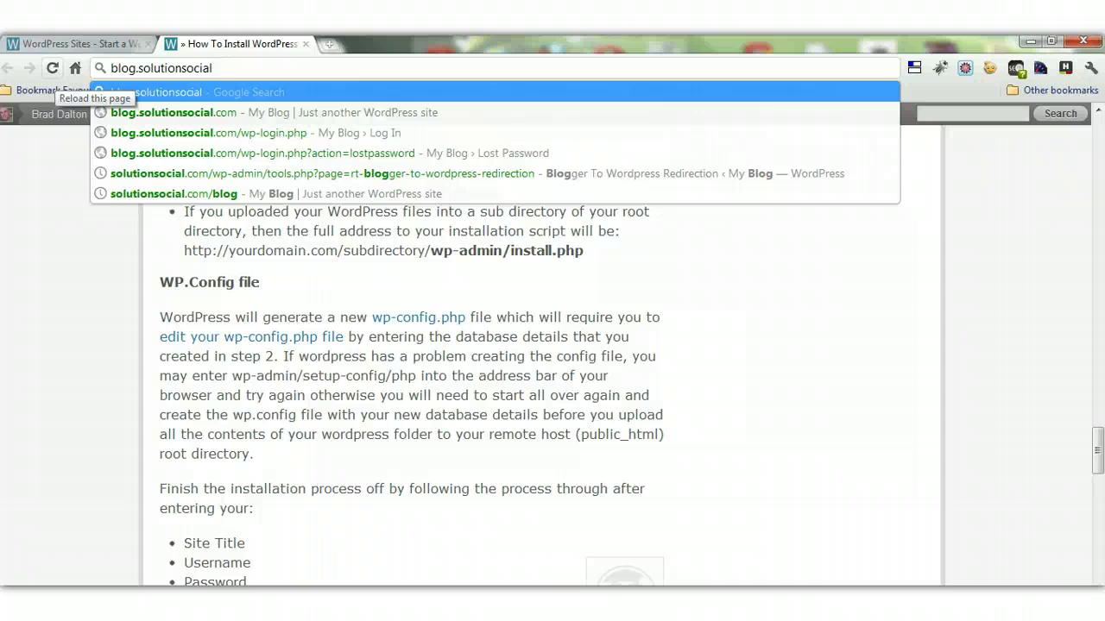
type(".com/")
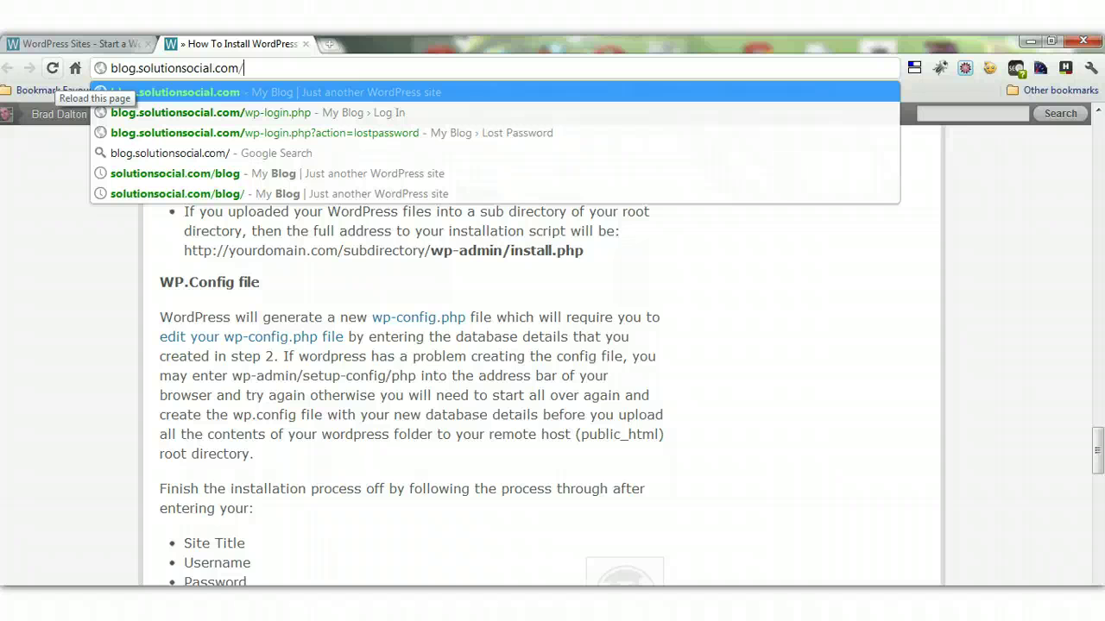
type("wp")
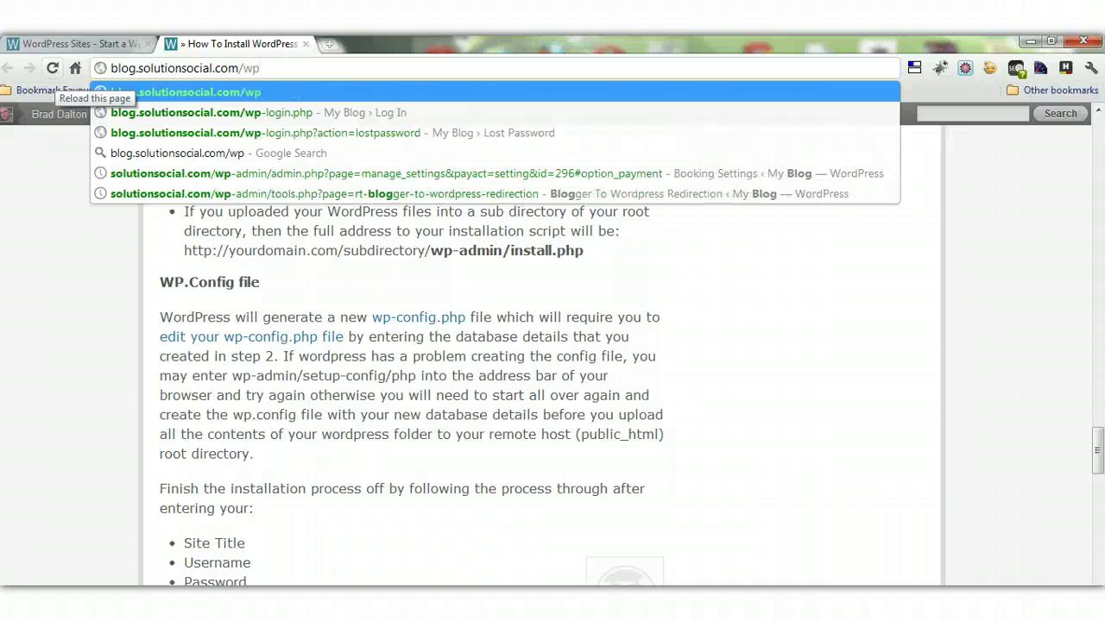
type("-admin")
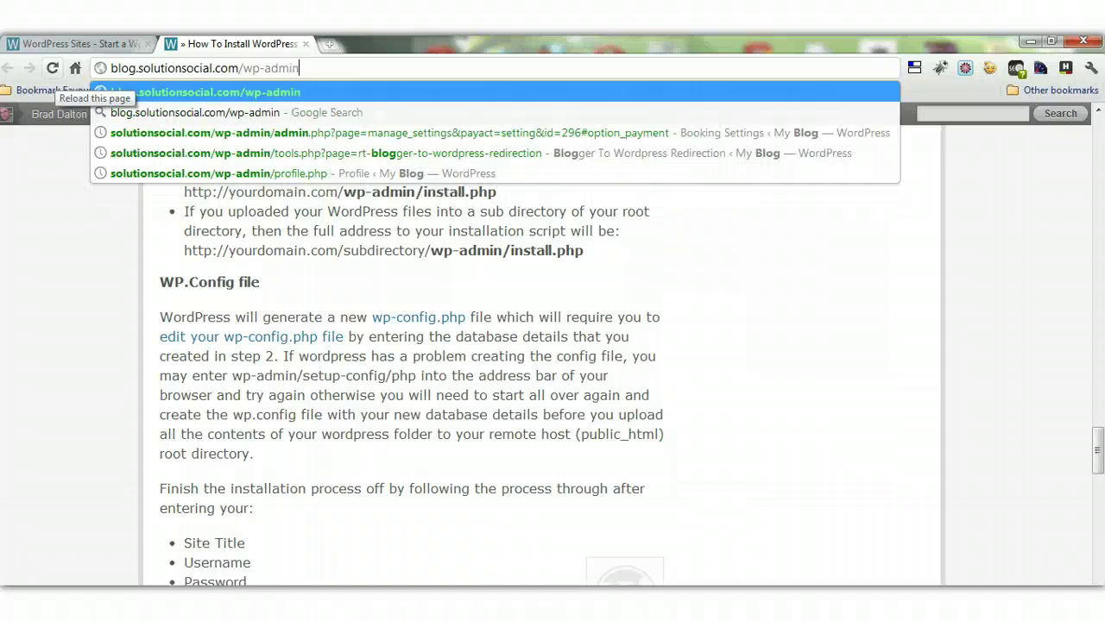
type("/")
type("instal")
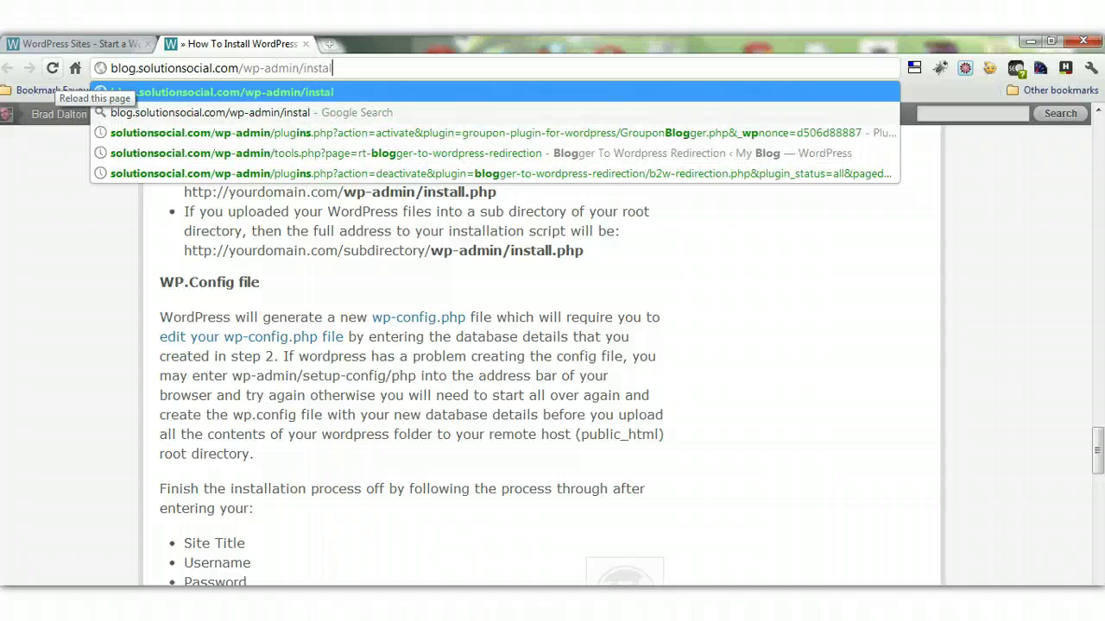
type("l.ph")
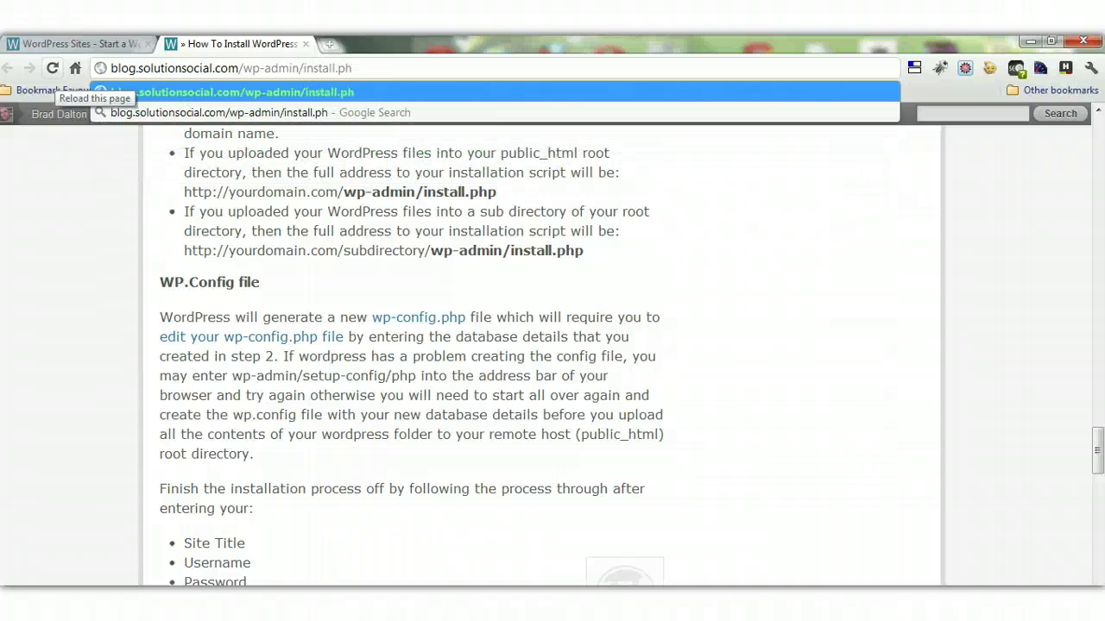
type("p")
key("Return")
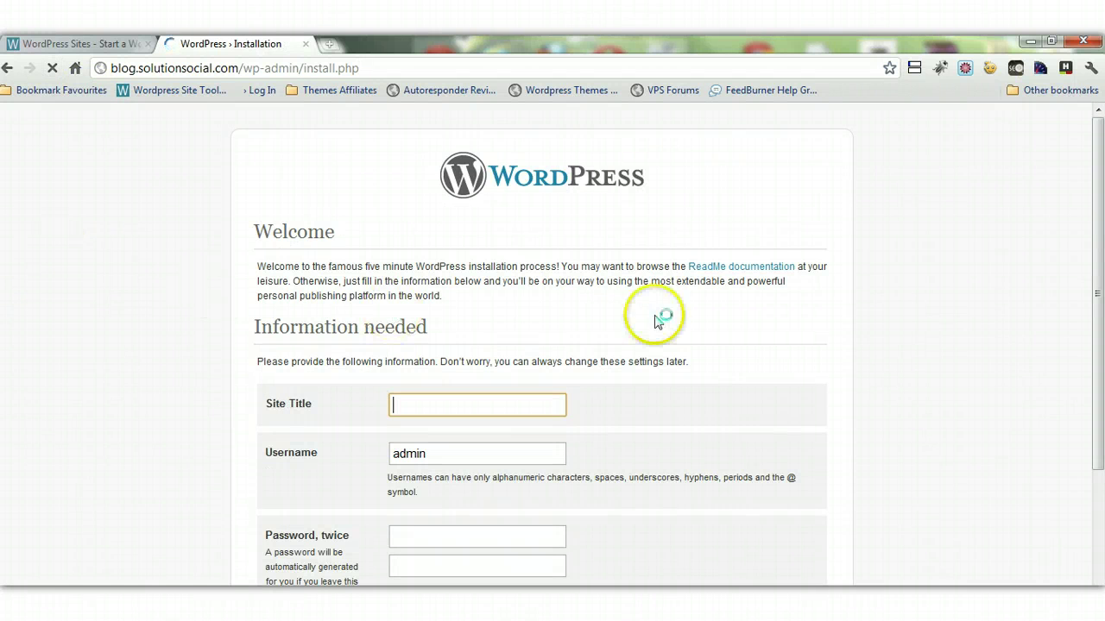
Step: Set the site title to Blog in the WordPress installation form, keeping admin as the username
scroll(1095, 293, "down", 3)
left_click_drag(1098, 297, 1100, 222)
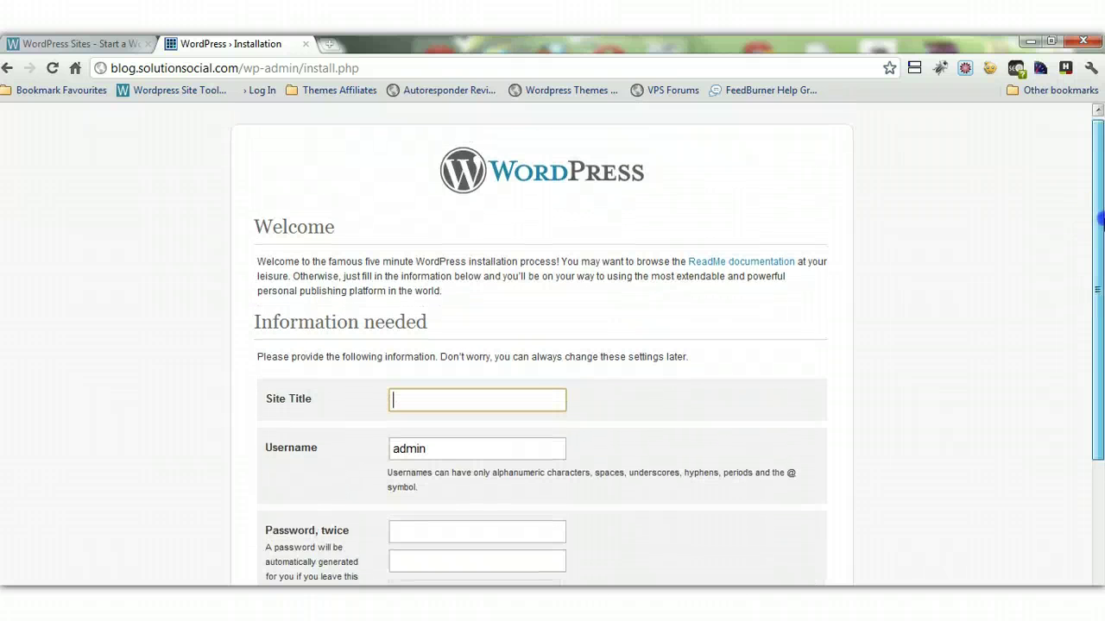
left_click_drag(1100, 223, 1100, 253)
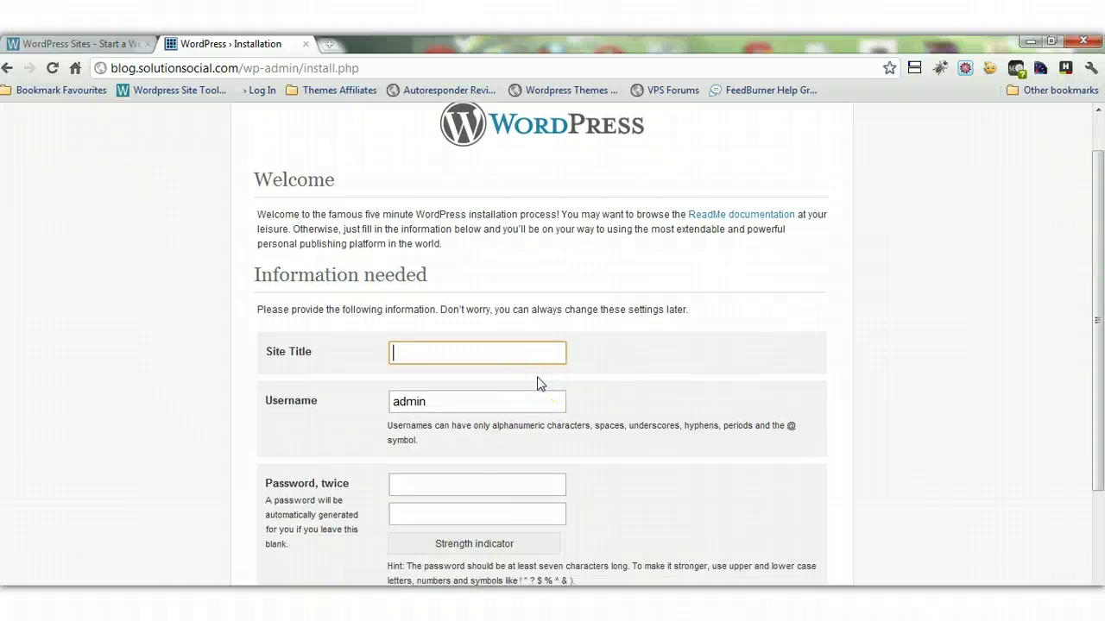
type("Blo")
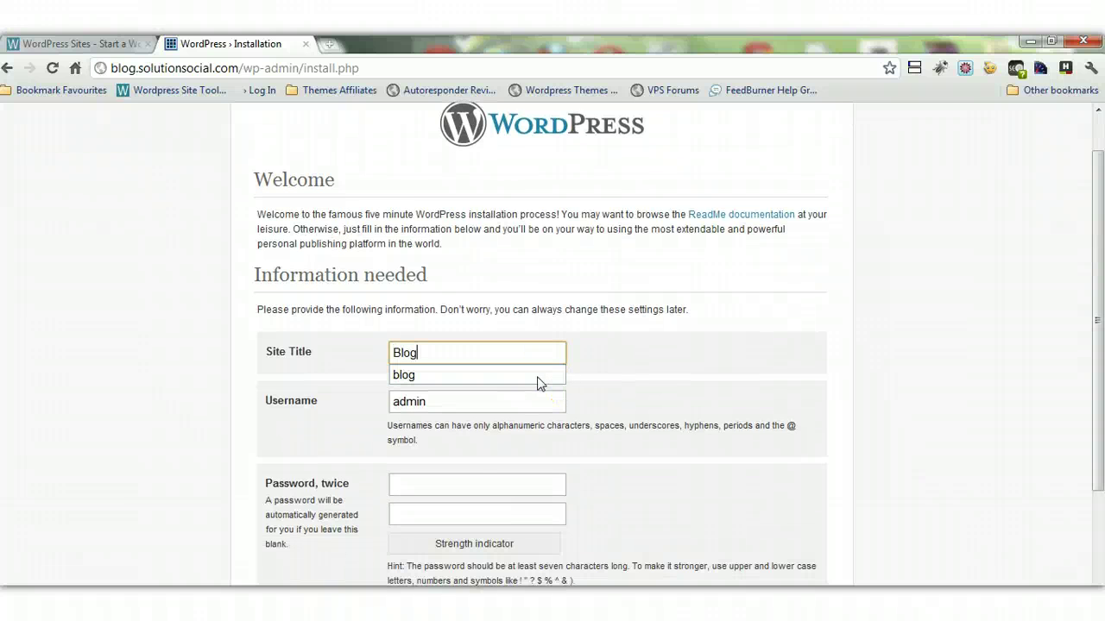
type("g")
left_click(481, 402)
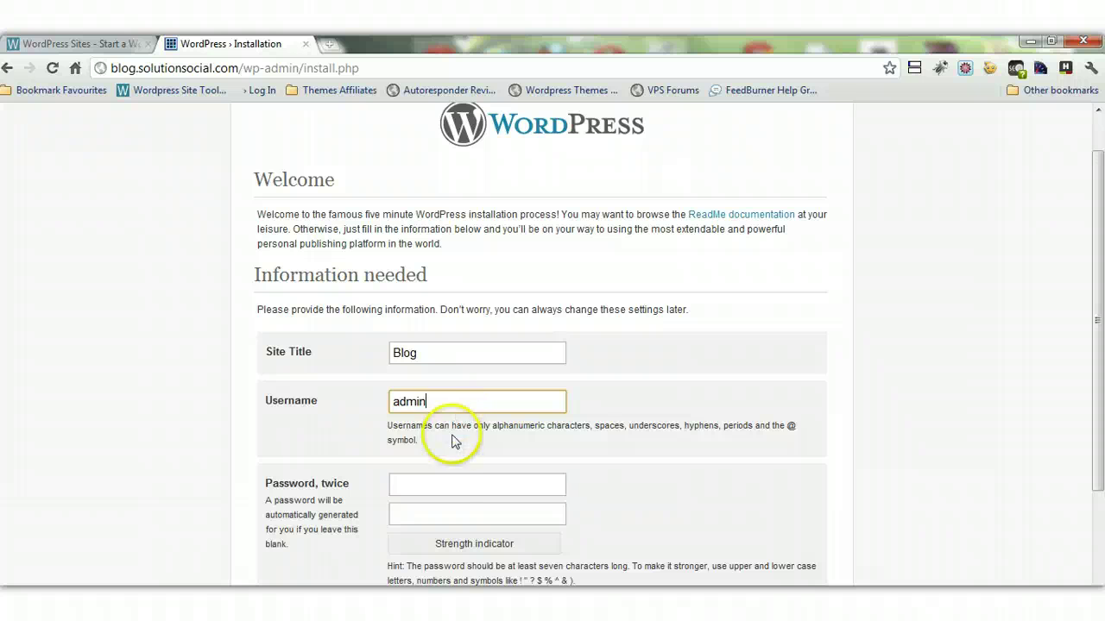
Step: Enter the WordPress admin account's password in both password fields
left_click(449, 483)
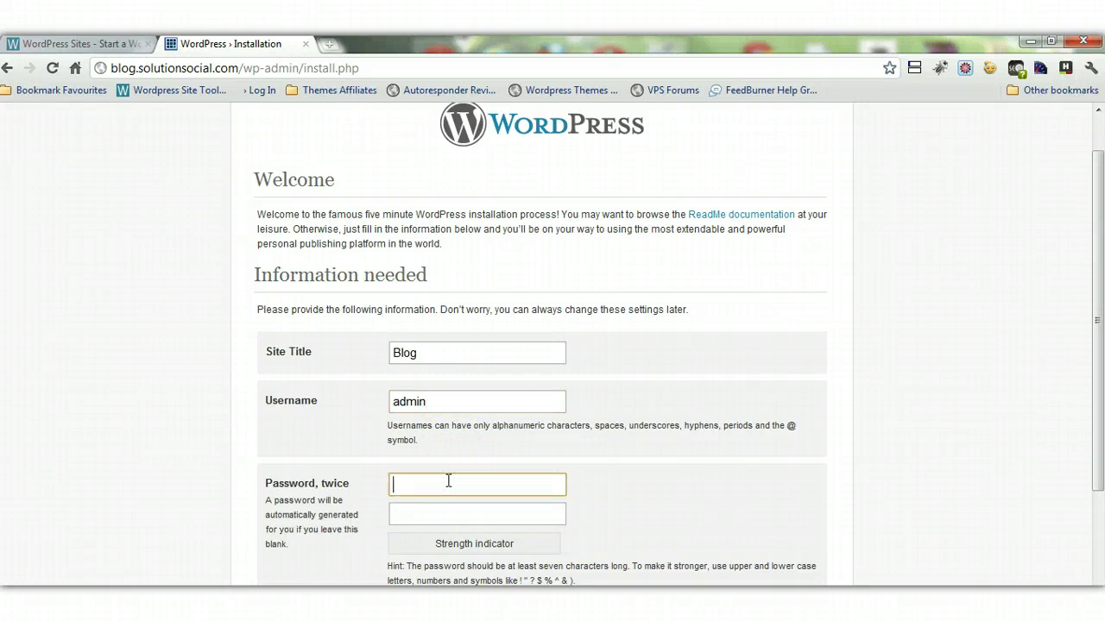
type("••••")
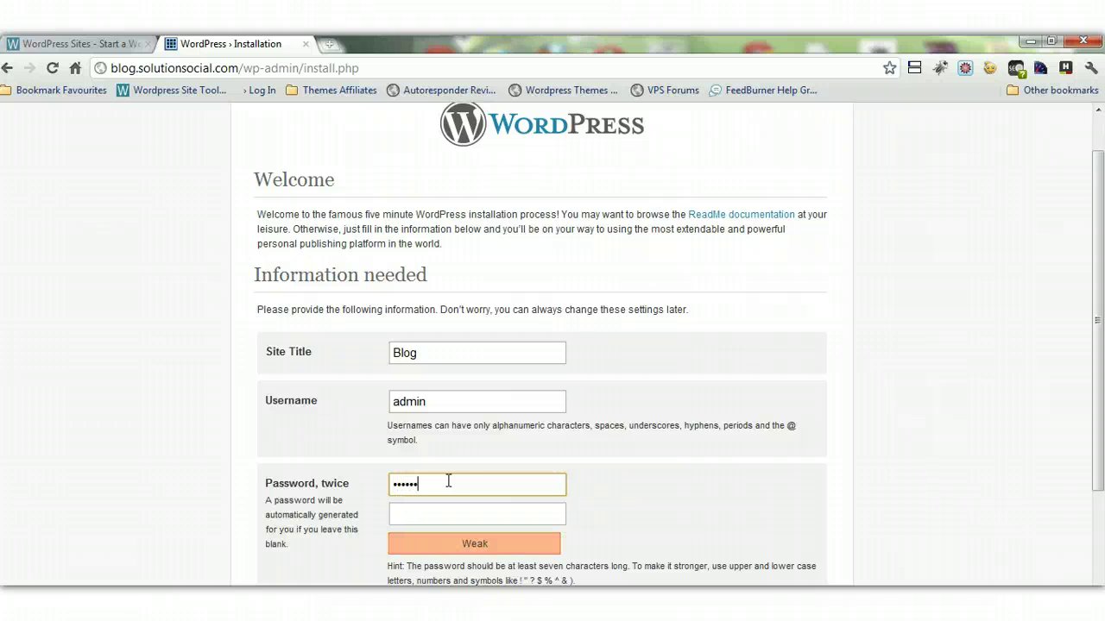
left_click(433, 511)
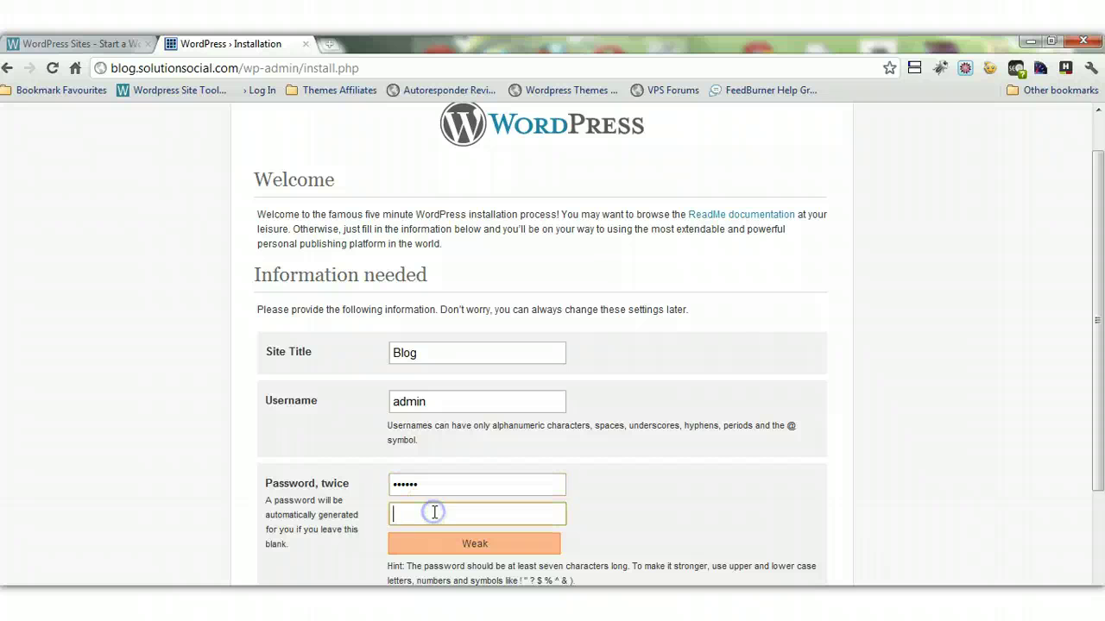
type("••••••")
Step: Fill in the administrator's e-mail address in the installation form, choosing the wordpresssites.net suggestion
left_click_drag(1087, 365, 1087, 432)
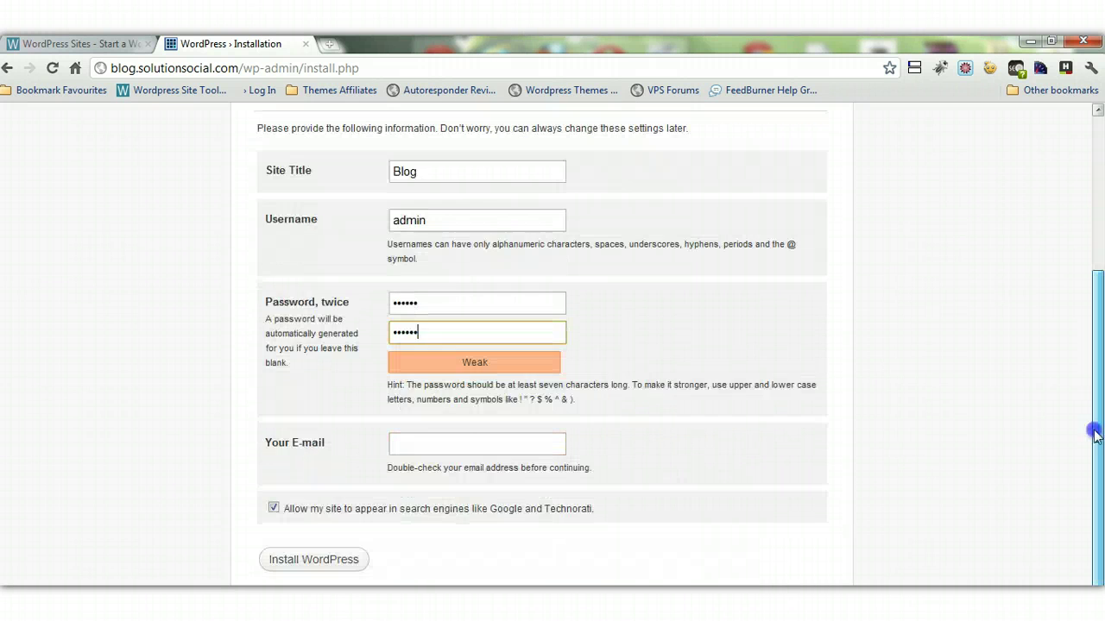
left_click(442, 448)
type("b")
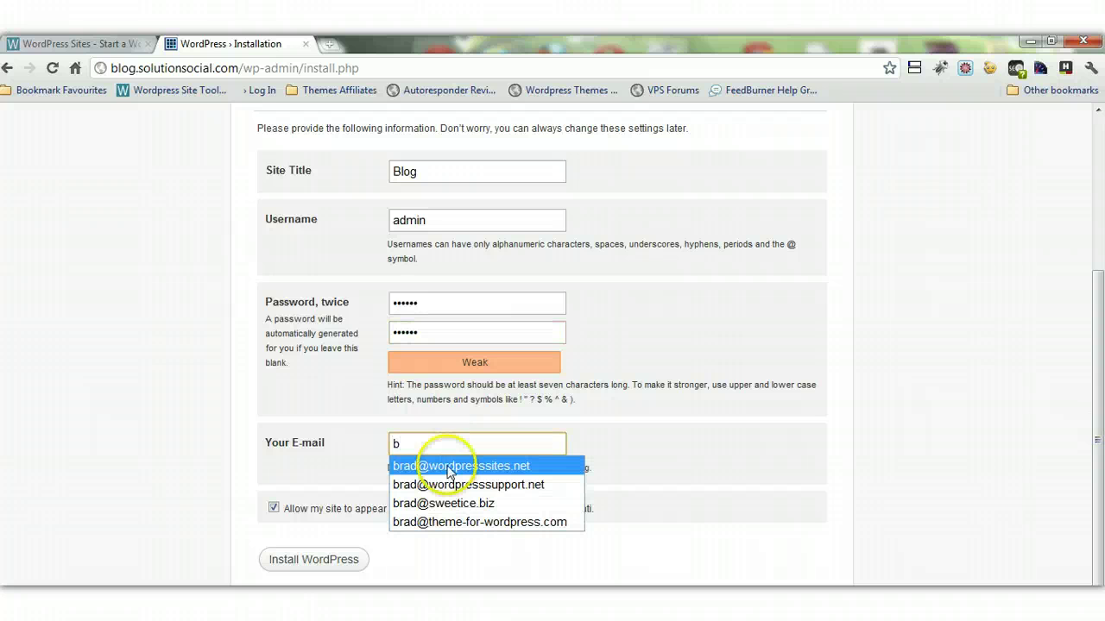
left_click(449, 464)
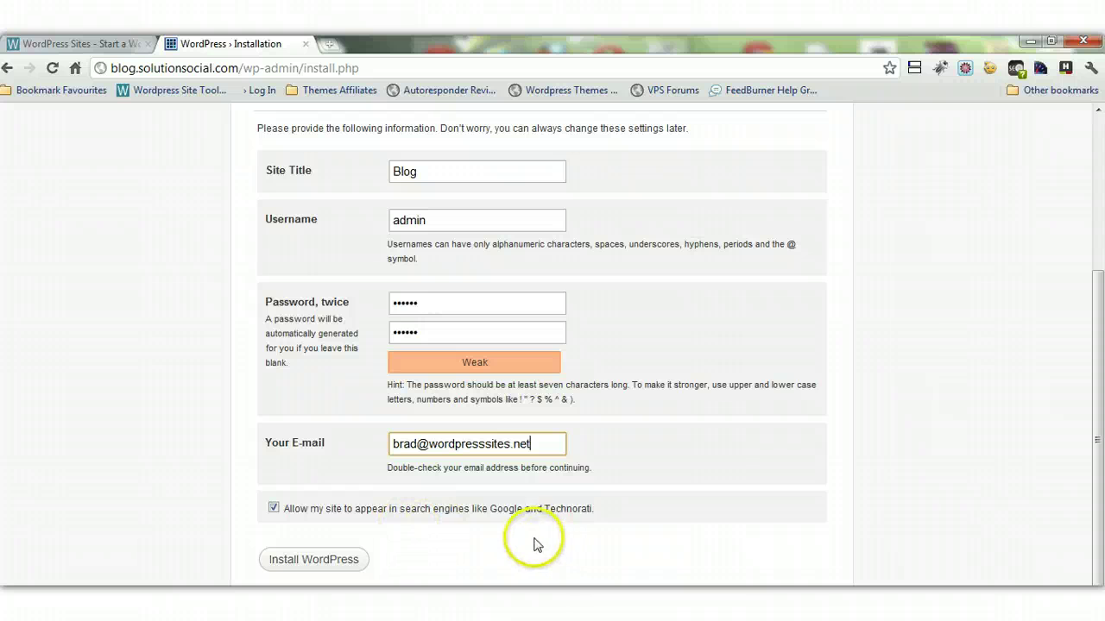
Step: Run the WordPress installation, keeping the password saved in the browser, and log in to the new site as admin
left_click(332, 559)
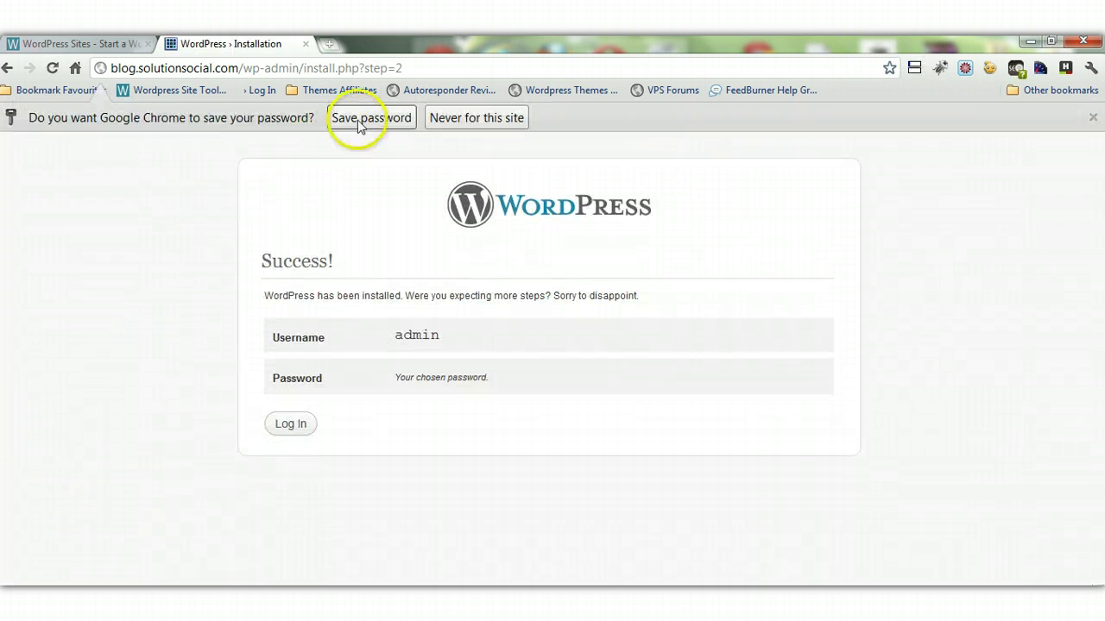
left_click(358, 118)
left_click(290, 397)
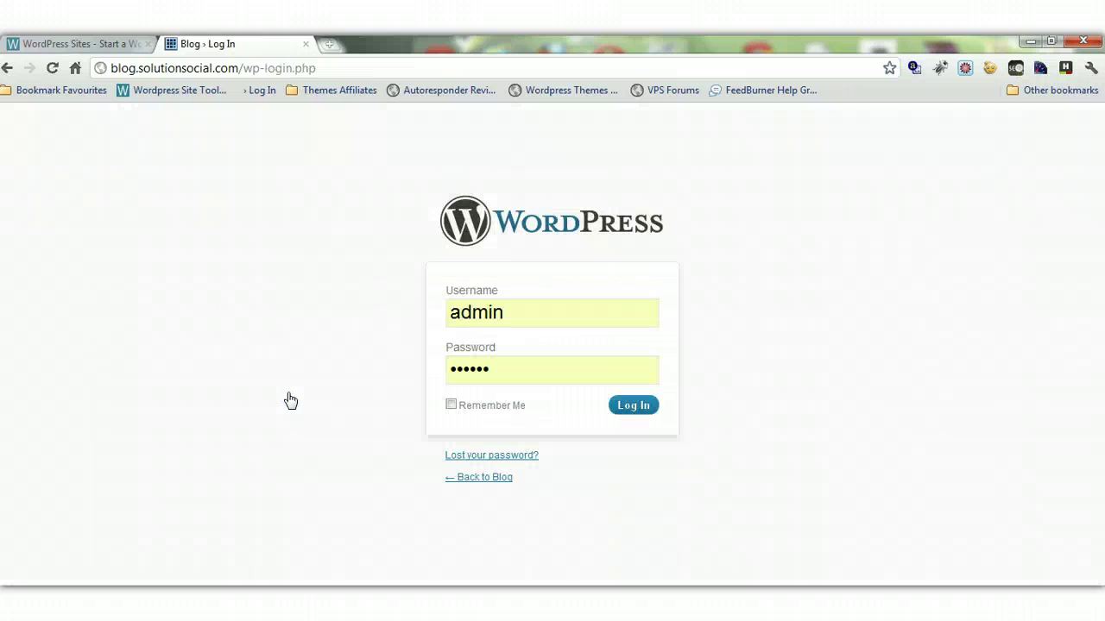
left_click(633, 407)
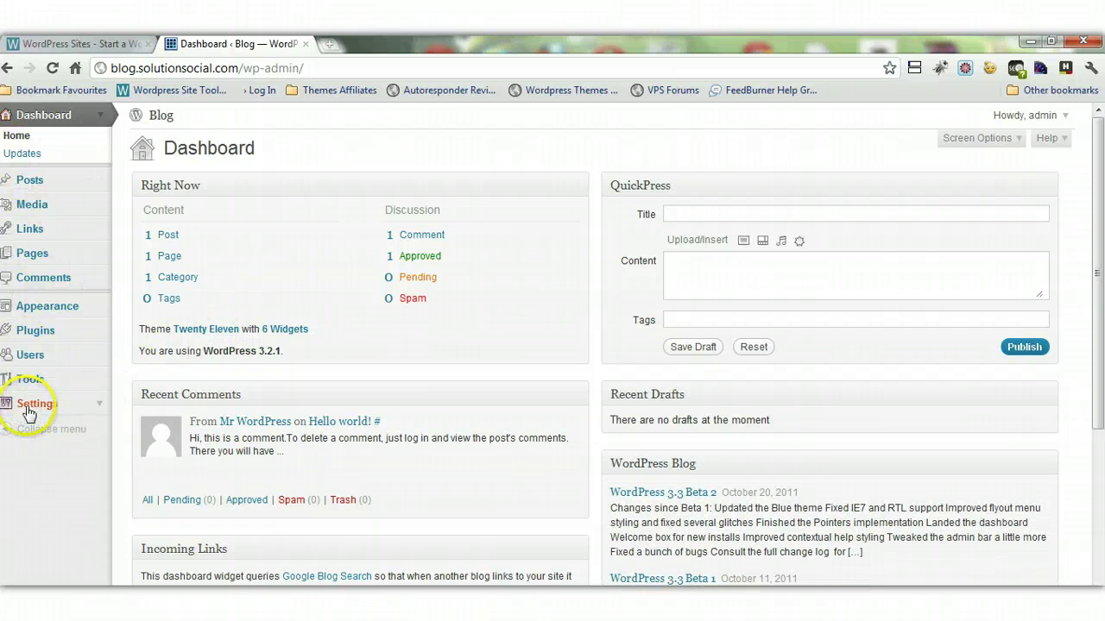
Step: Open the site's permalink settings and examine the example URL of the Default structure
left_click(101, 403)
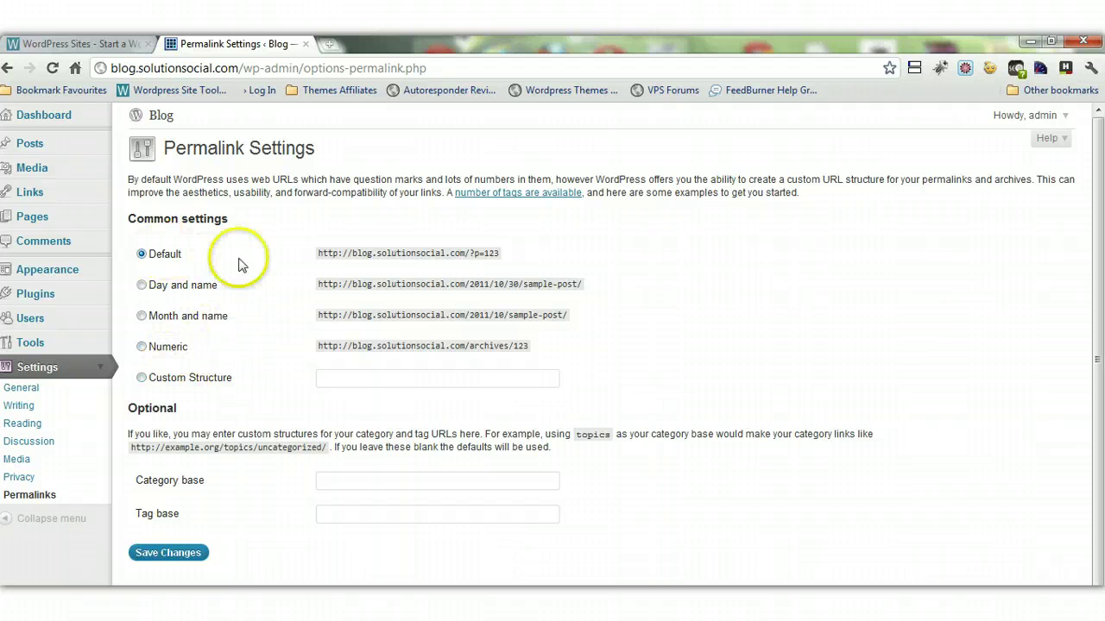
left_click_drag(503, 254, 319, 252)
left_click(515, 255)
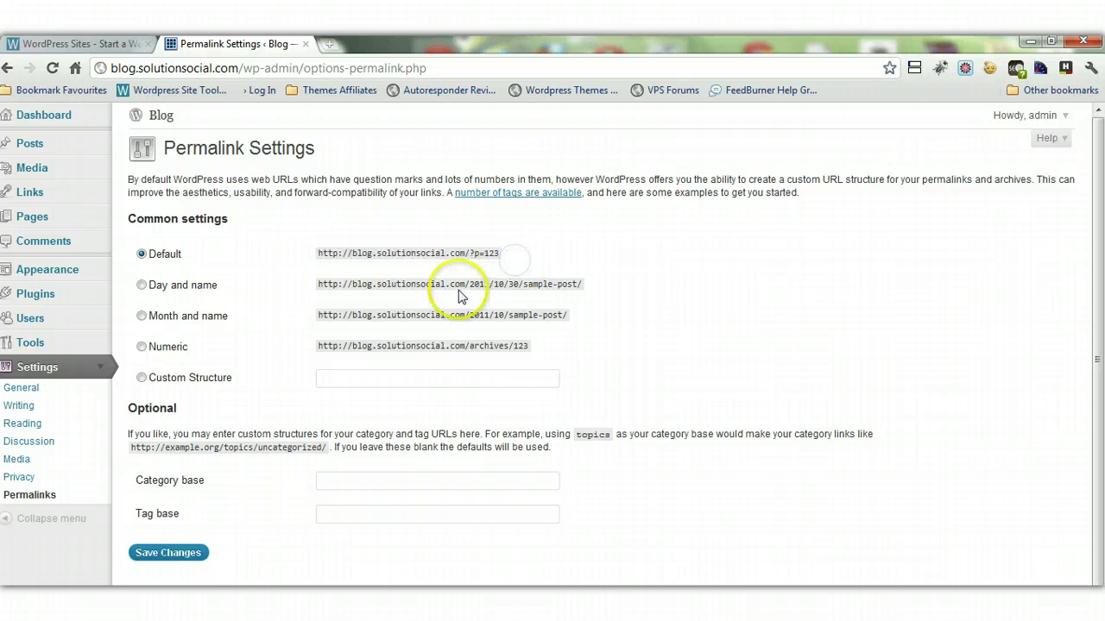
Step: Try the Day and name, Month and name, Numeric and Custom Structure permalink options
left_click(141, 285)
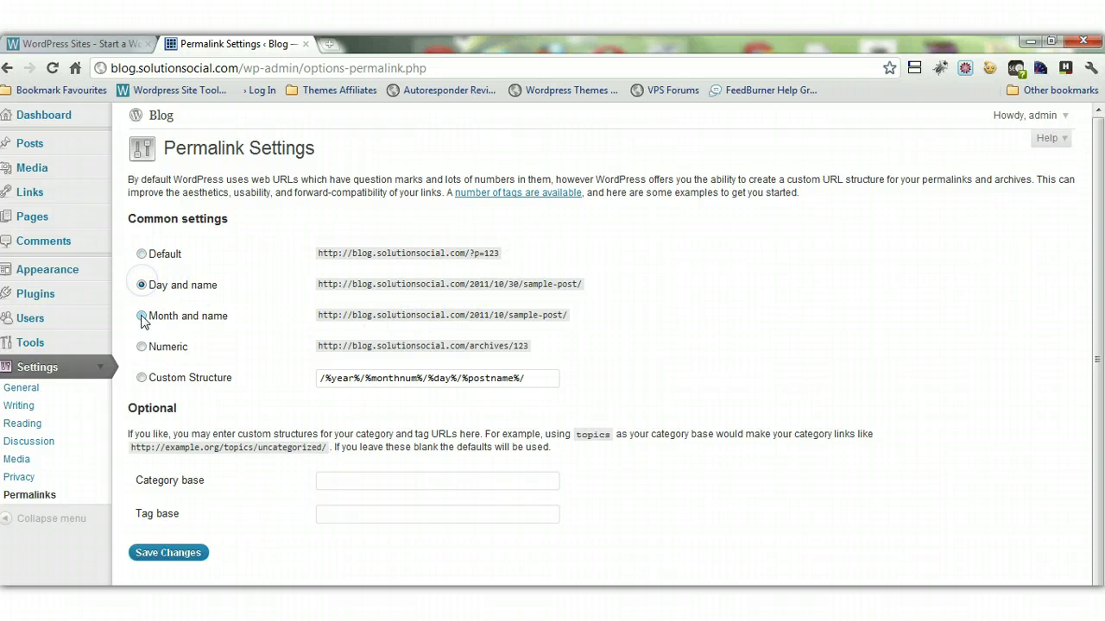
left_click(141, 317)
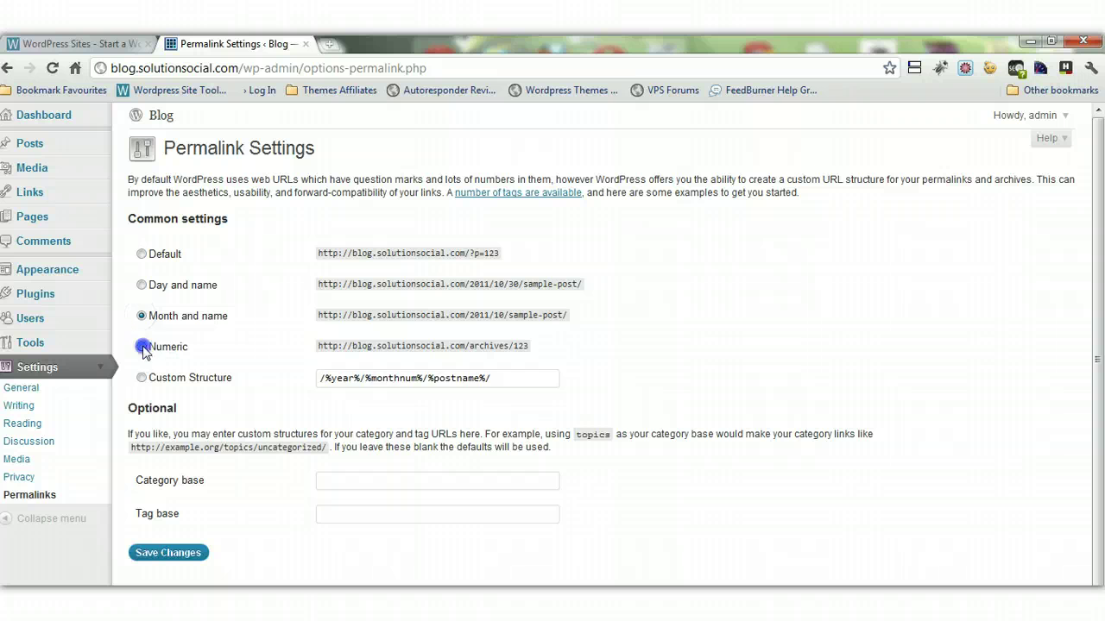
left_click(143, 348)
left_click(142, 379)
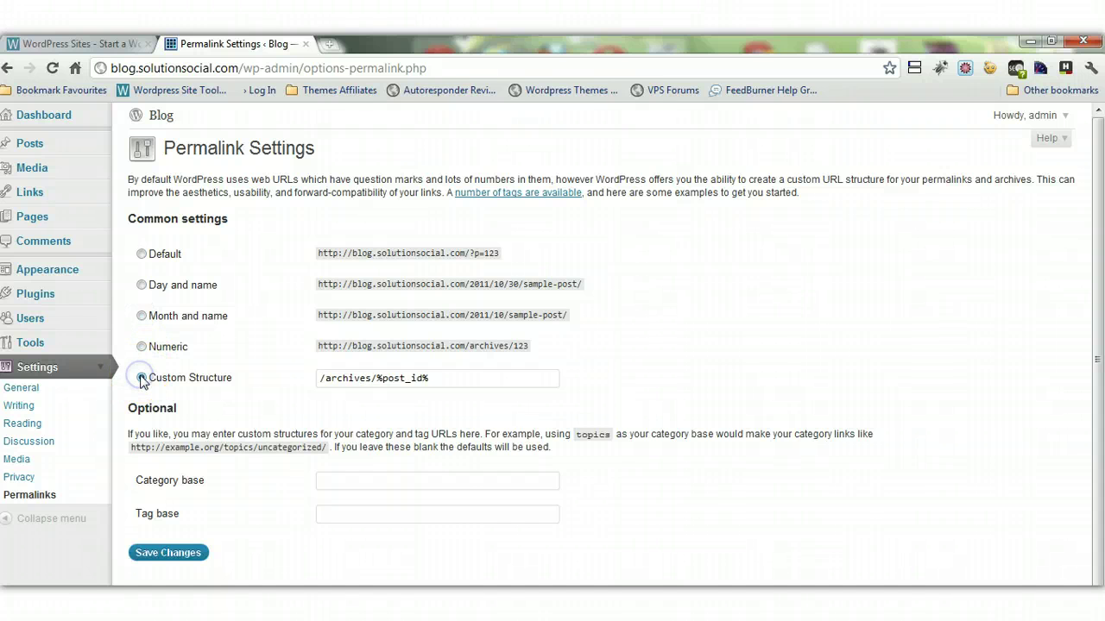
left_click(142, 347)
Step: Reduce the Month and name permalink structure to the custom structure /%postname%/ and save the changes
left_click(141, 316)
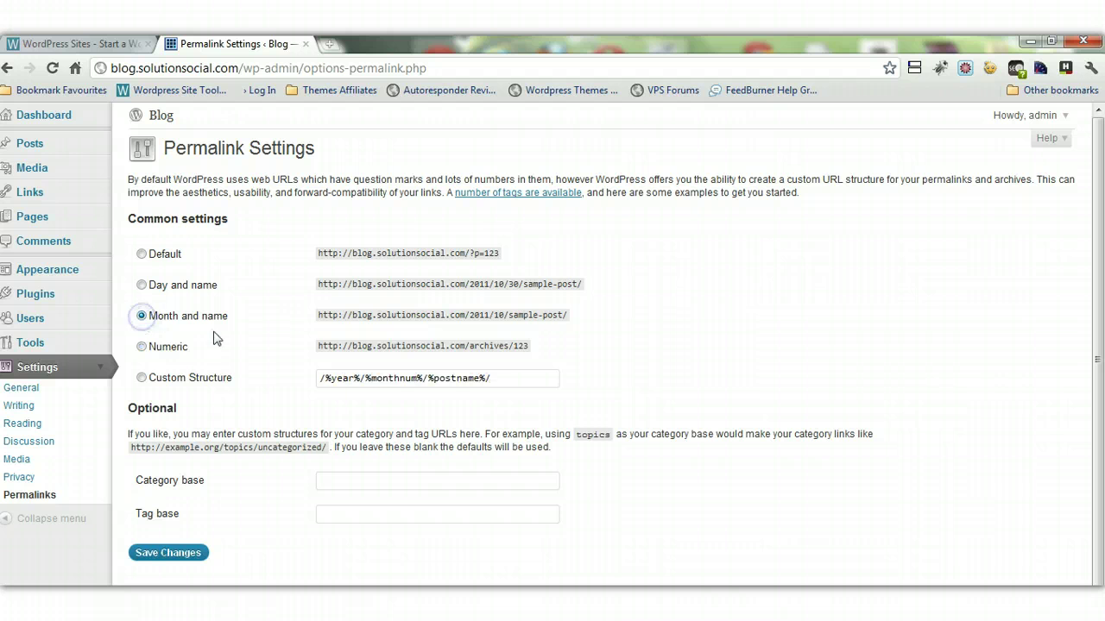
left_click(424, 382)
key("BackSpace")
key("BackSpace")
key("BackSpace")
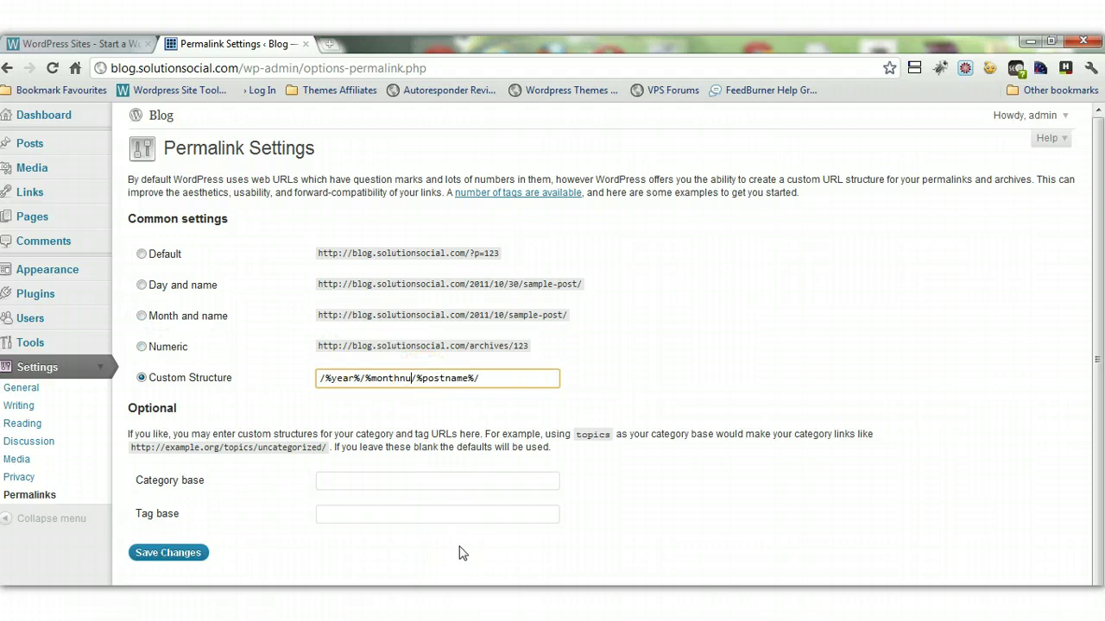
key("BackSpace")
key("BackSpace")
key("BackSpace")
key("BackSpace")
key("BackSpace")
key("BackSpace")
key("BackSpace")
key("BackSpace")
key("BackSpace")
key("BackSpace")
key("BackSpace")
key("BackSpace")
key("BackSpace")
key("BackSpace")
key("BackSpace")
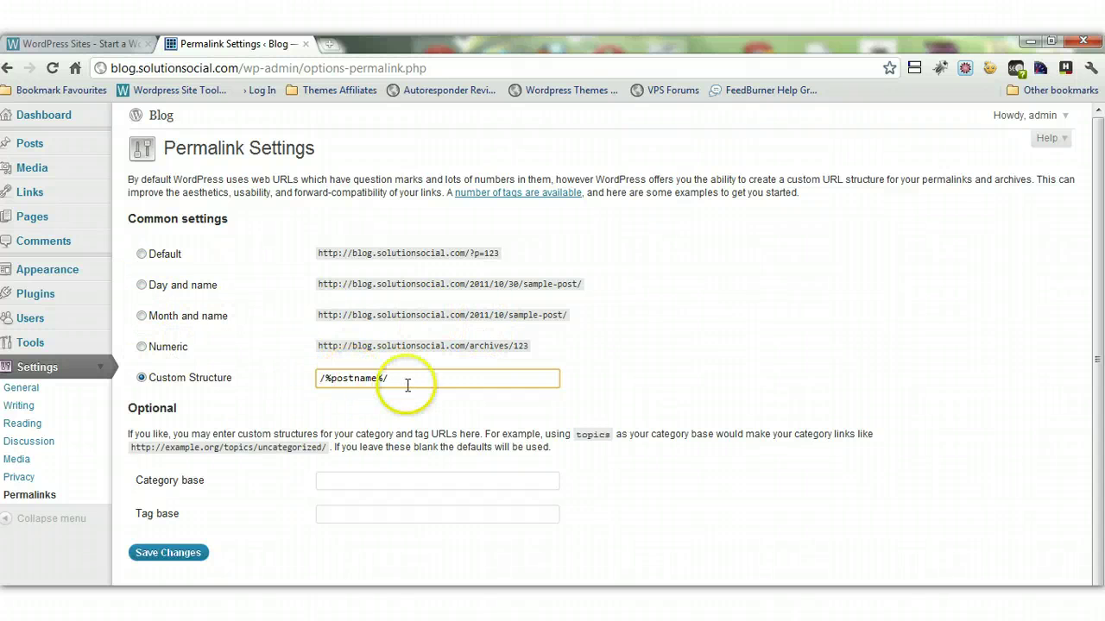
left_click(176, 552)
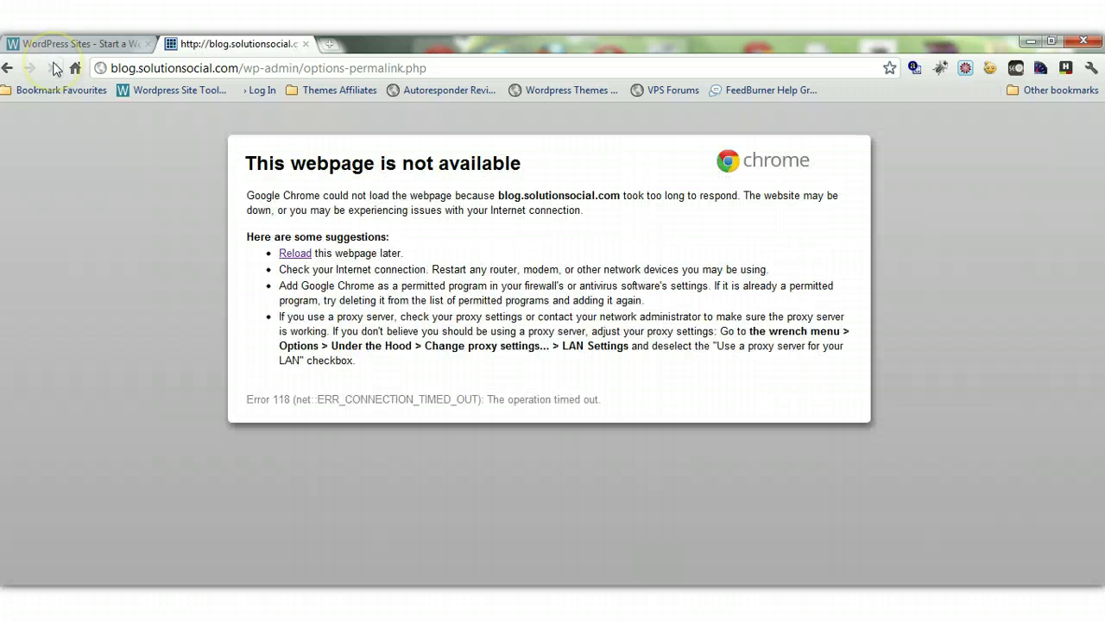
Step: Reload the permalink settings page so the custom structure is submitted again
left_click(294, 253)
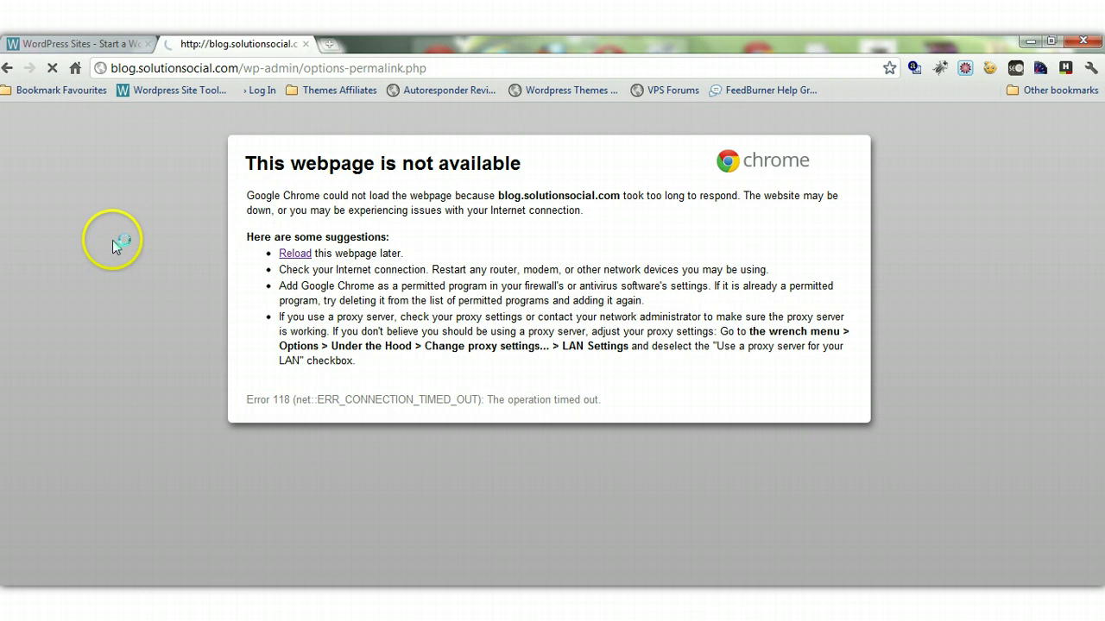
left_click(122, 402)
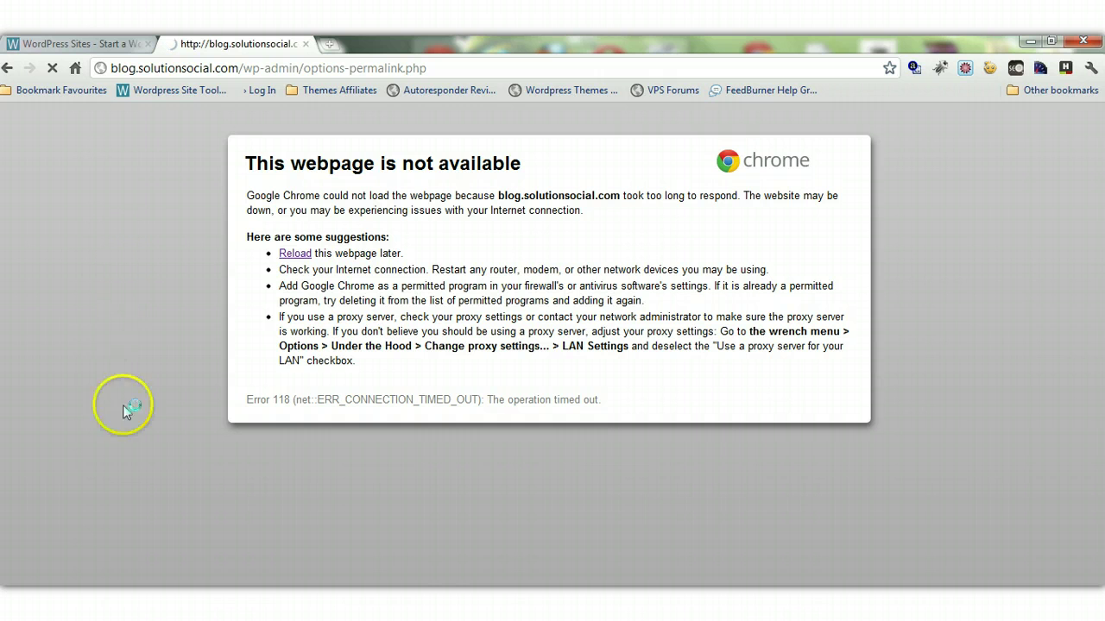
left_click(284, 527)
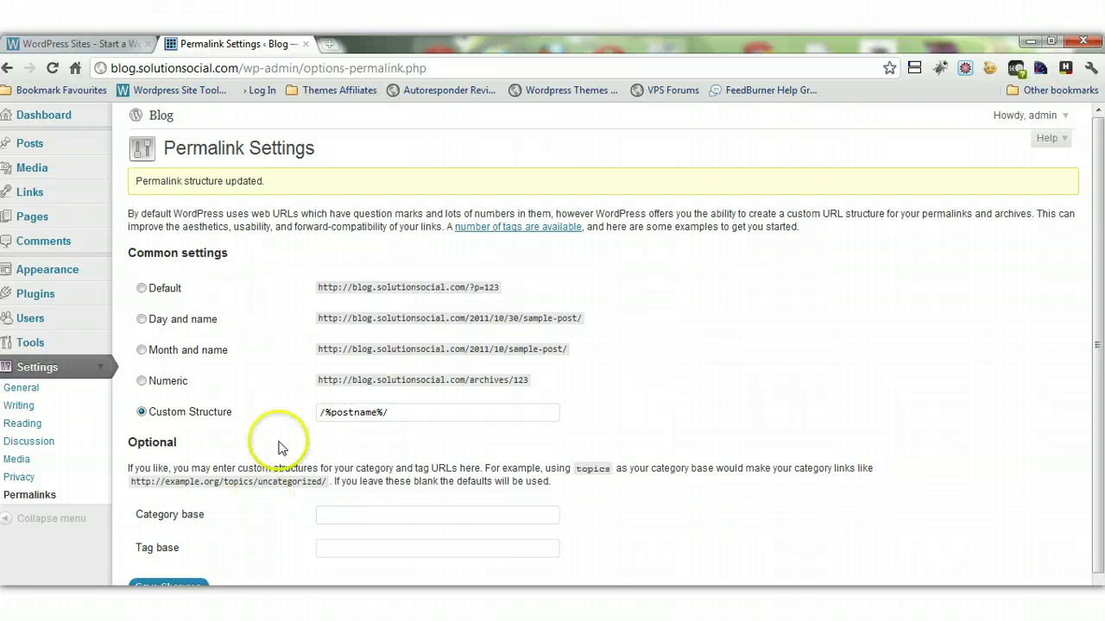
Step: Open the blog's front page at blog.solutionsocial.com and look over it down to the first post
left_click_drag(241, 68, 447, 92)
key("BackSpace")
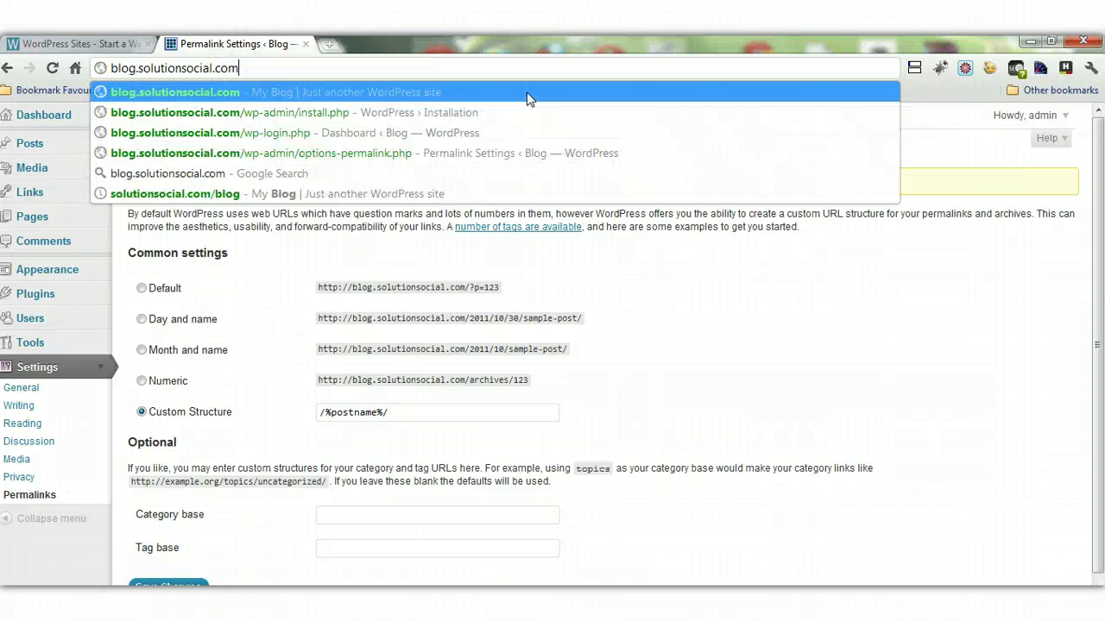
key("Return")
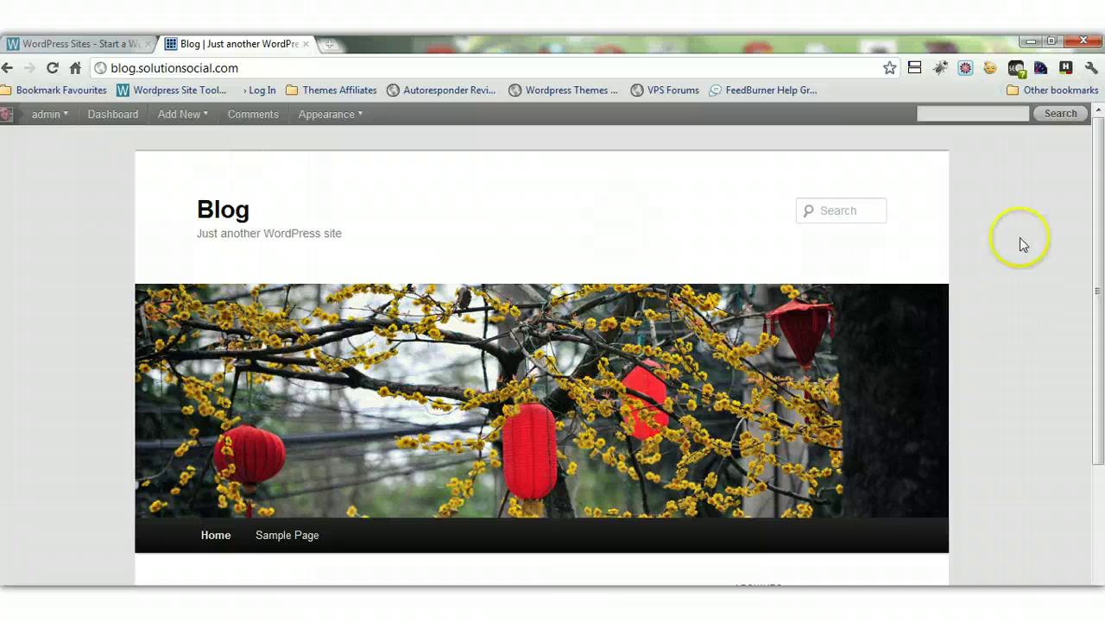
left_click_drag(1096, 204, 1093, 269)
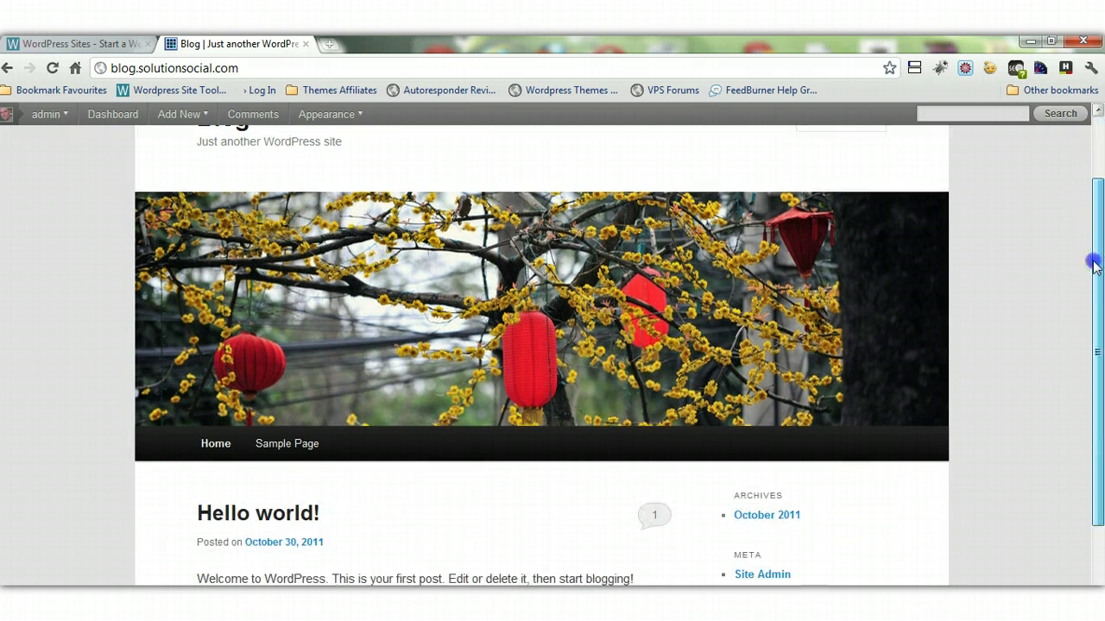